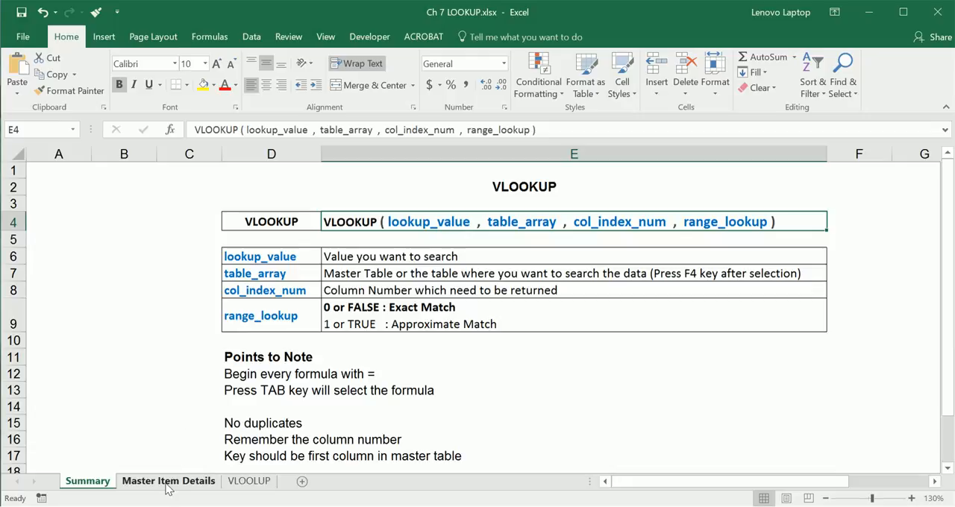
Step: Open the Master Item Details sheet and look through its list of items
{"action": "left_click", "coordinate": [168, 481]}
{"action": "left_click", "coordinate": [242, 236]}
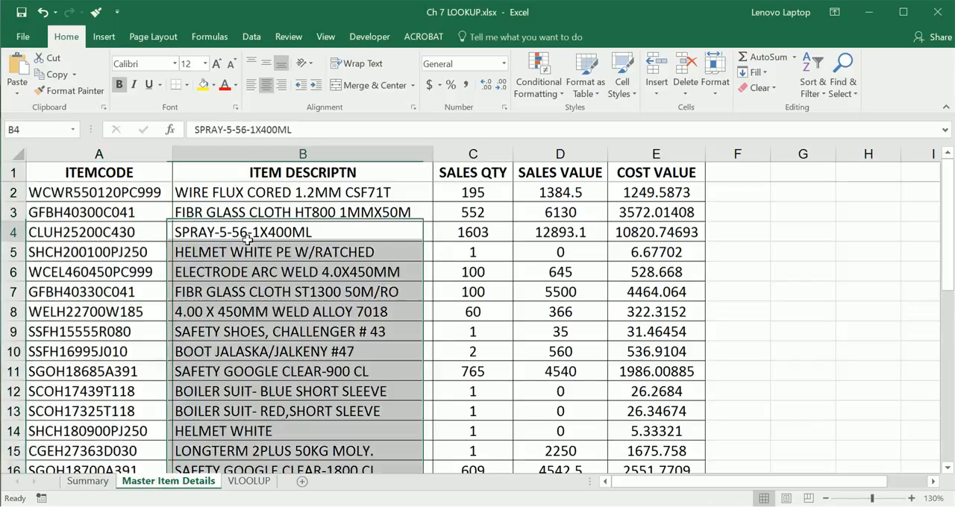
{"action": "scroll", "coordinate": [224, 316], "scroll_direction": "down", "scroll_amount": 2}
{"action": "scroll", "coordinate": [227, 319], "scroll_direction": "up", "scroll_amount": 2}
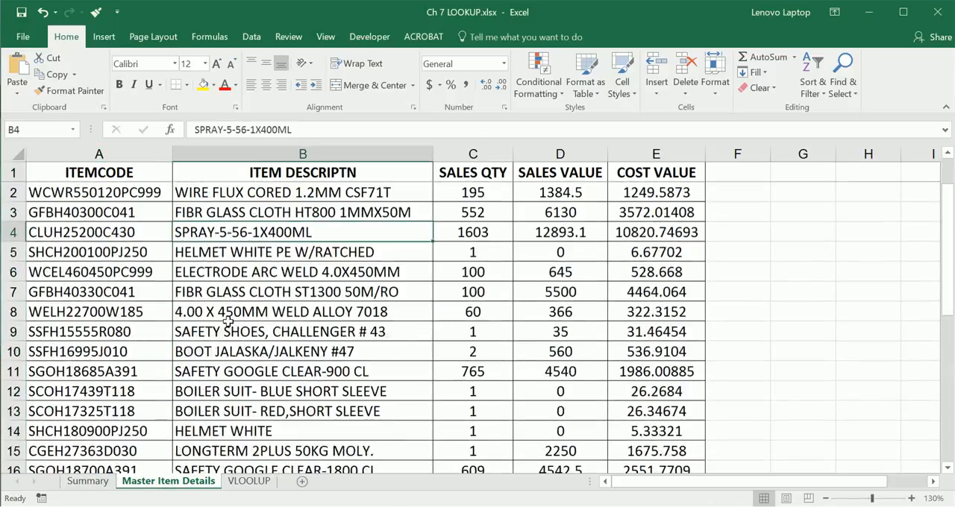
{"action": "scroll", "coordinate": [228, 321], "scroll_direction": "down", "scroll_amount": 7}
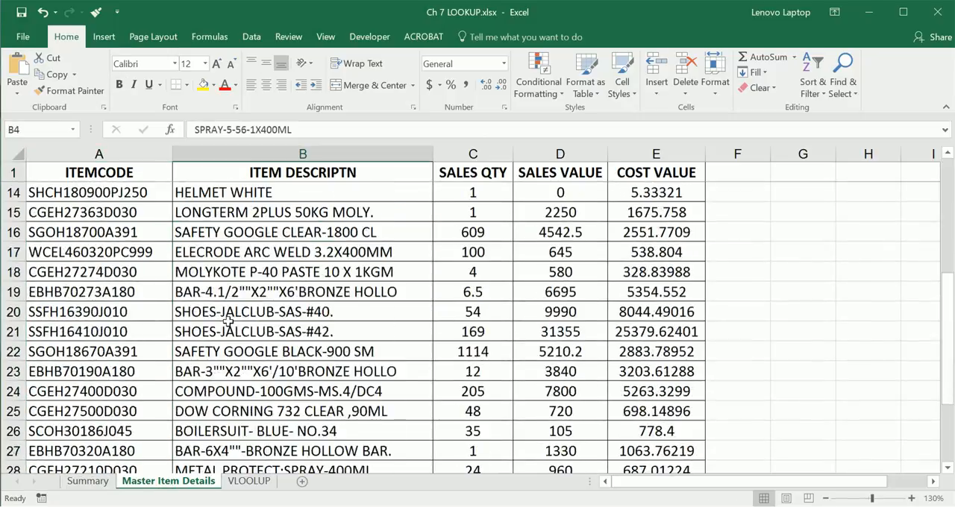
{"action": "scroll", "coordinate": [228, 320], "scroll_direction": "up", "scroll_amount": 7}
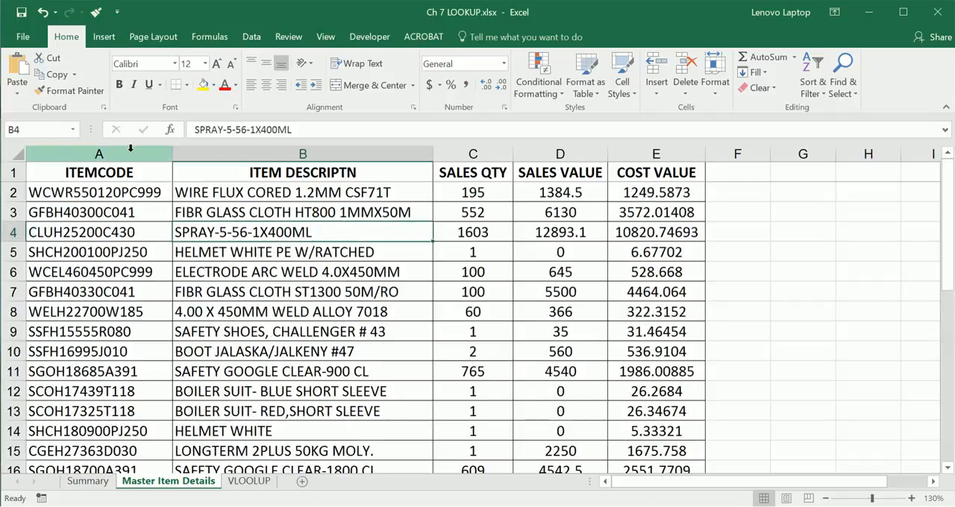
Step: Examine the master table's columns from ITEMCODE to COST VALUE and its last item in row 33
{"action": "left_click", "coordinate": [131, 152]}
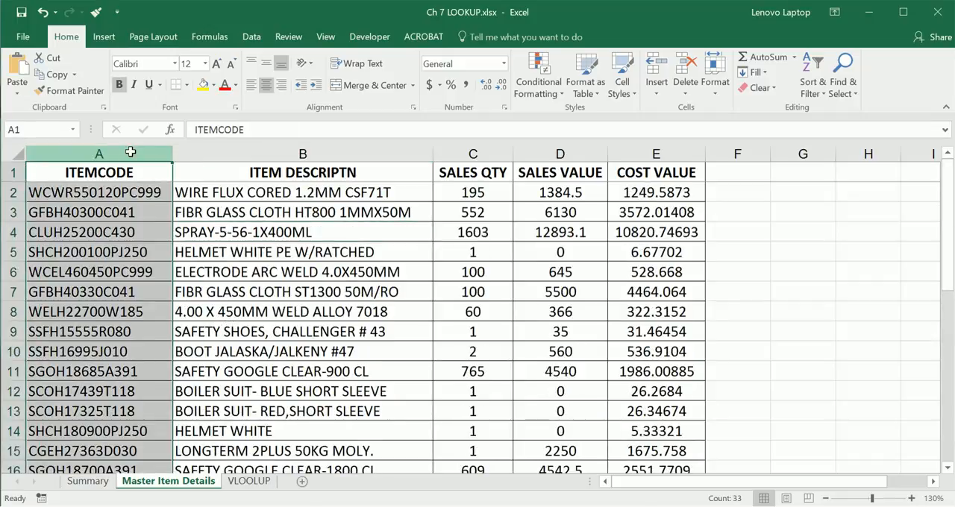
{"action": "left_click", "coordinate": [275, 152]}
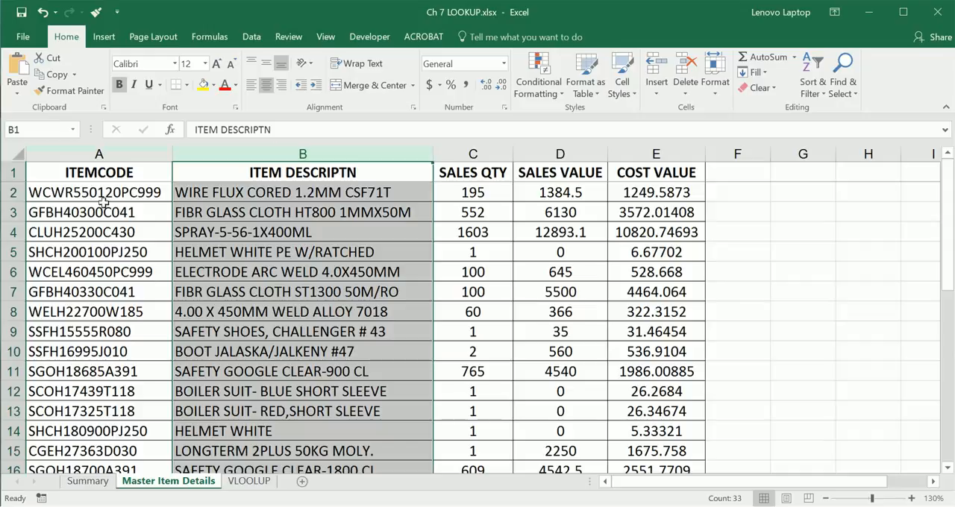
{"action": "left_click", "coordinate": [486, 153]}
{"action": "left_click", "coordinate": [558, 152]}
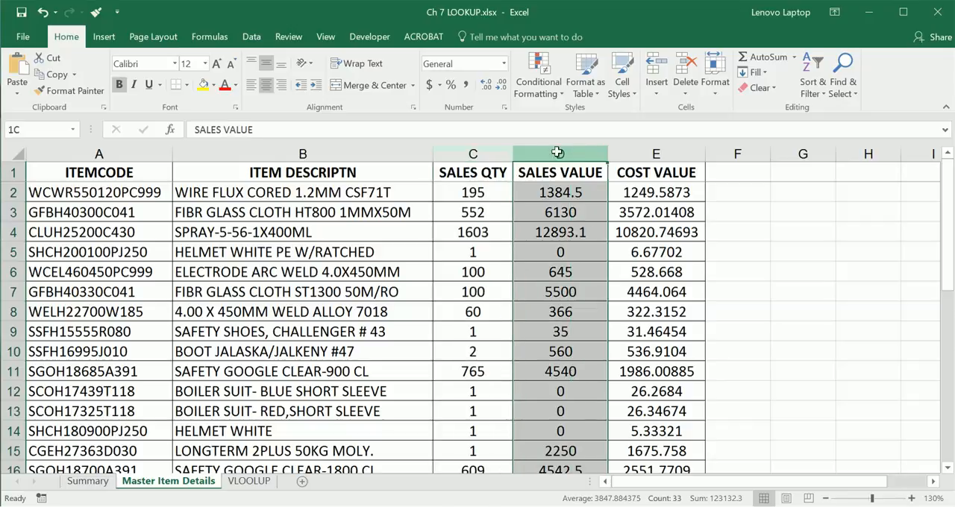
{"action": "left_click", "coordinate": [651, 153]}
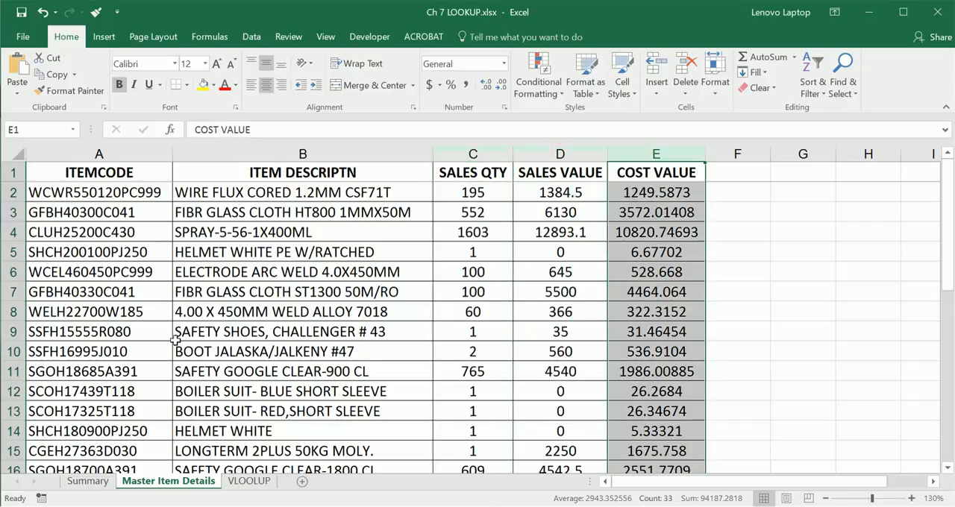
{"action": "scroll", "coordinate": [175, 340], "scroll_direction": "down", "scroll_amount": 6}
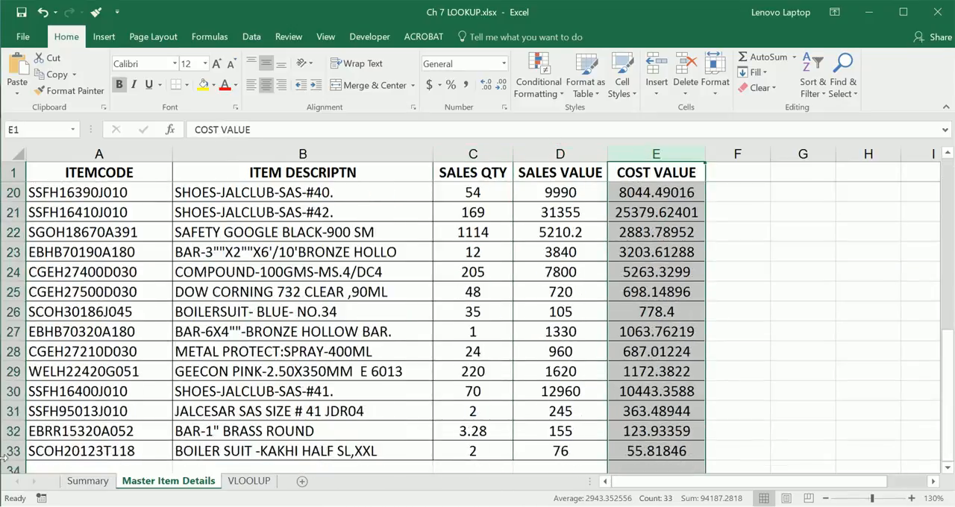
{"action": "left_click", "coordinate": [3, 451]}
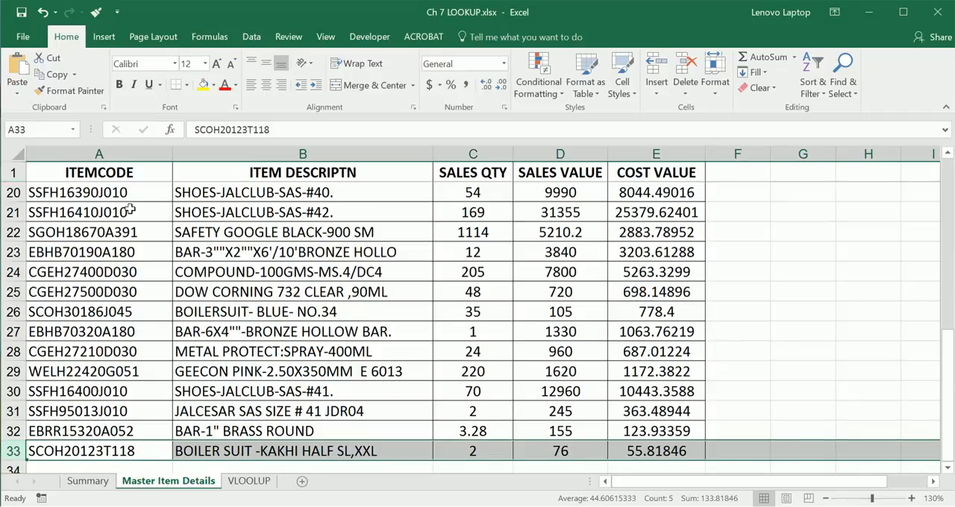
{"action": "scroll", "coordinate": [154, 293], "scroll_direction": "up", "scroll_amount": 6}
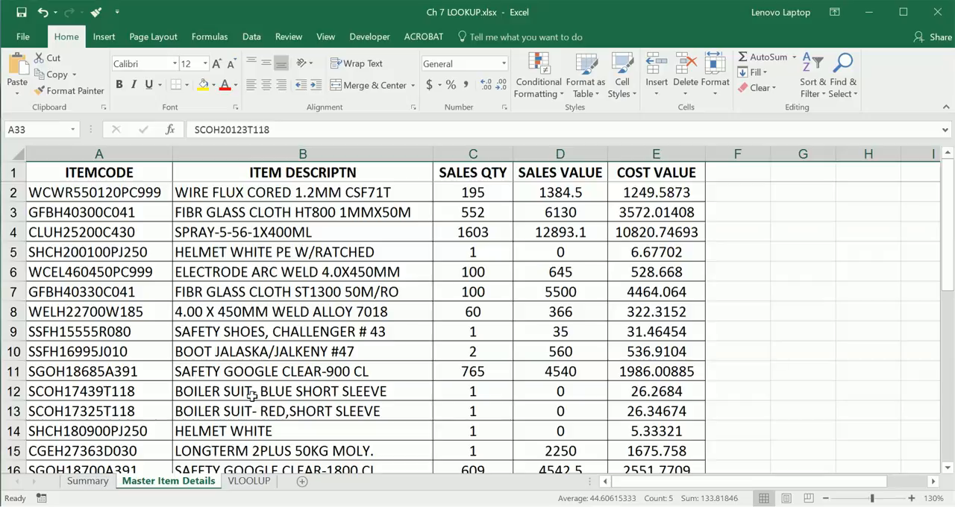
Step: Examine the VLOOKUP sheet's item codes and its empty Description and sales value columns
{"action": "left_click", "coordinate": [248, 481]}
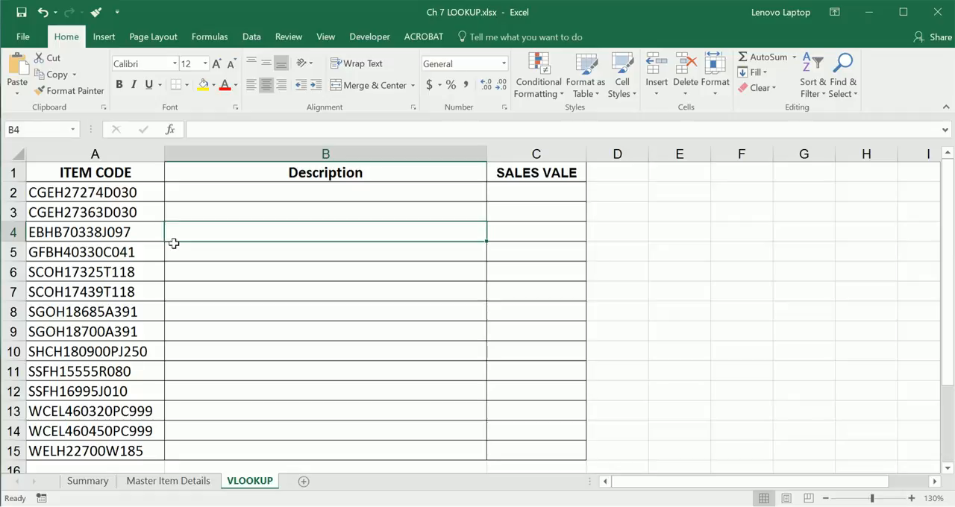
{"action": "left_click", "coordinate": [133, 149]}
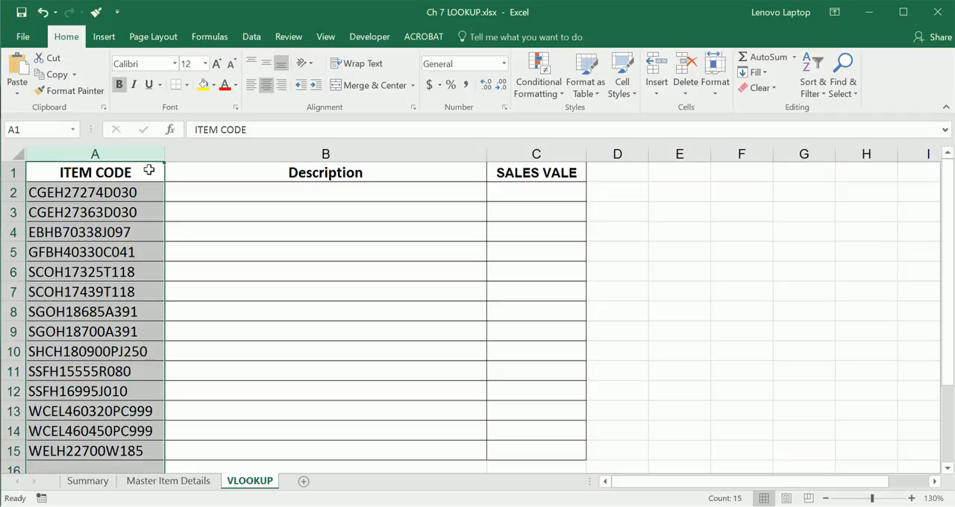
{"action": "left_click", "coordinate": [175, 193]}
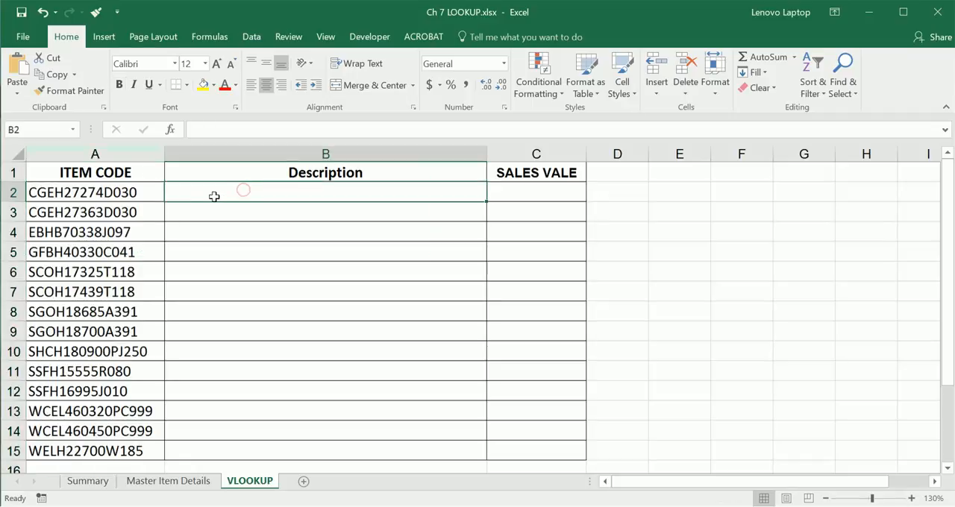
{"action": "left_click", "coordinate": [539, 197]}
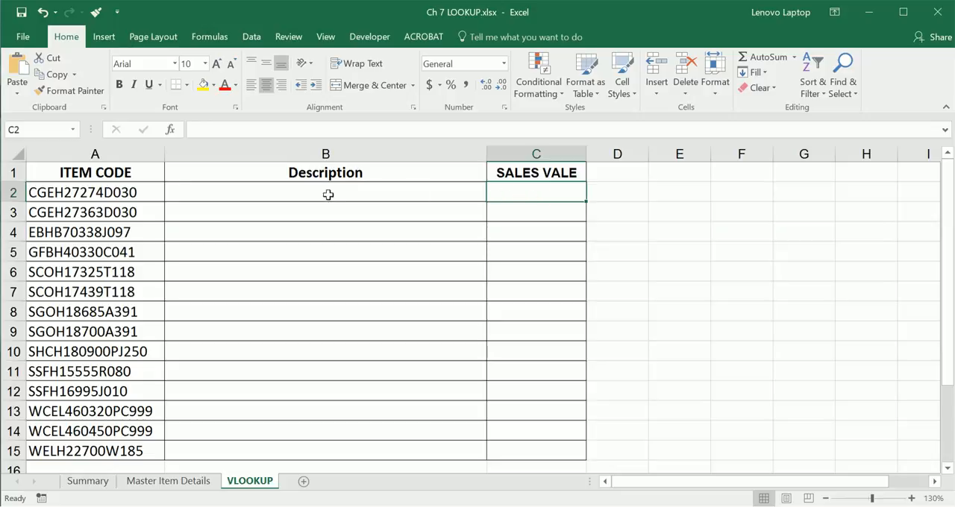
{"action": "left_click", "coordinate": [123, 192]}
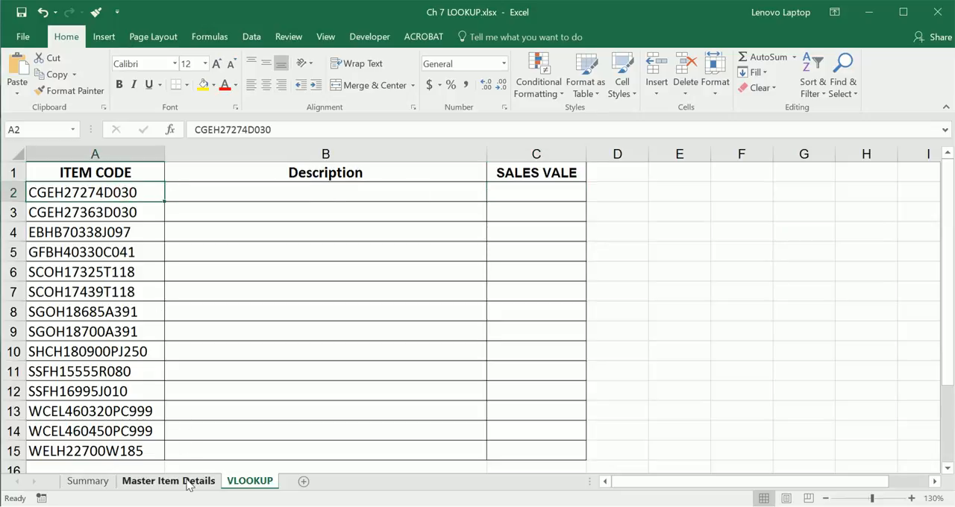
Step: Copy item code CGEH27363D030 from cell A3 and try to find it in the Master Item Details sheet
{"action": "left_click", "coordinate": [139, 212]}
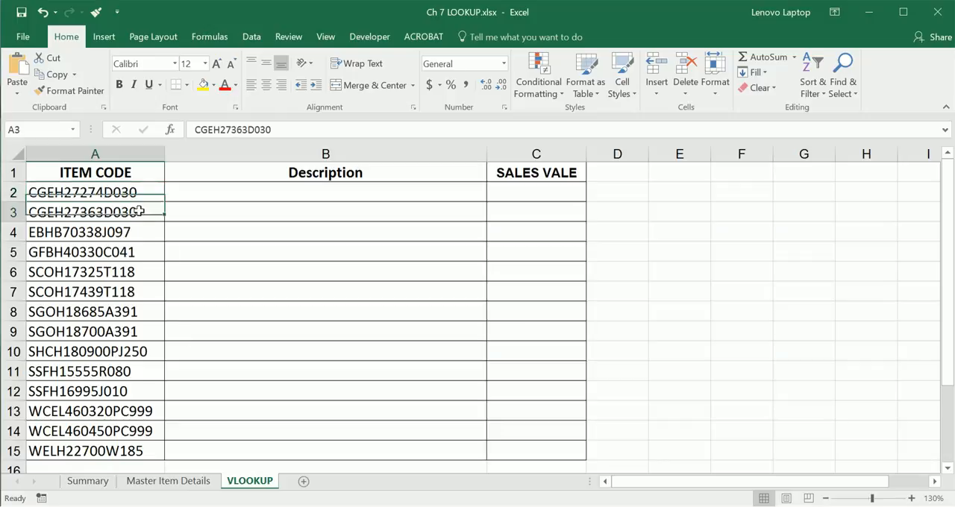
{"action": "key", "text": "ctrl+c"}
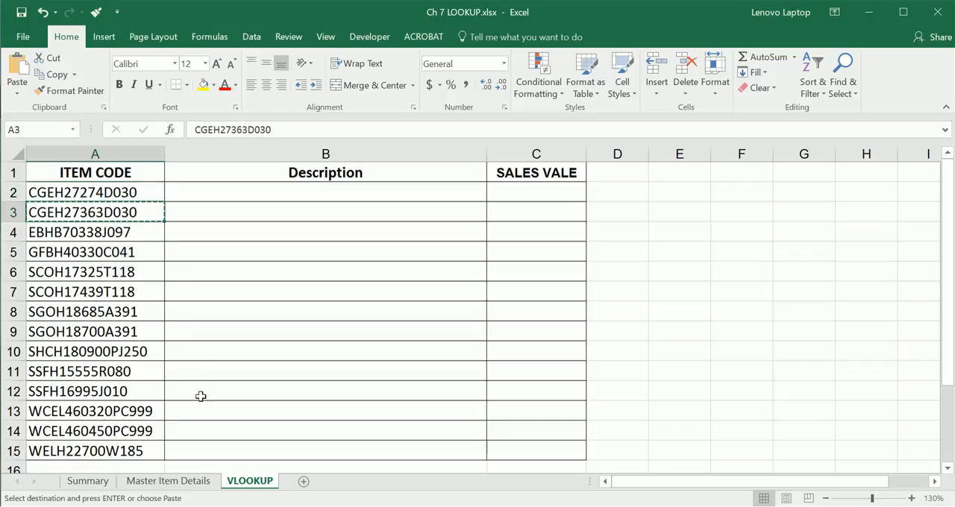
{"action": "left_click", "coordinate": [187, 481]}
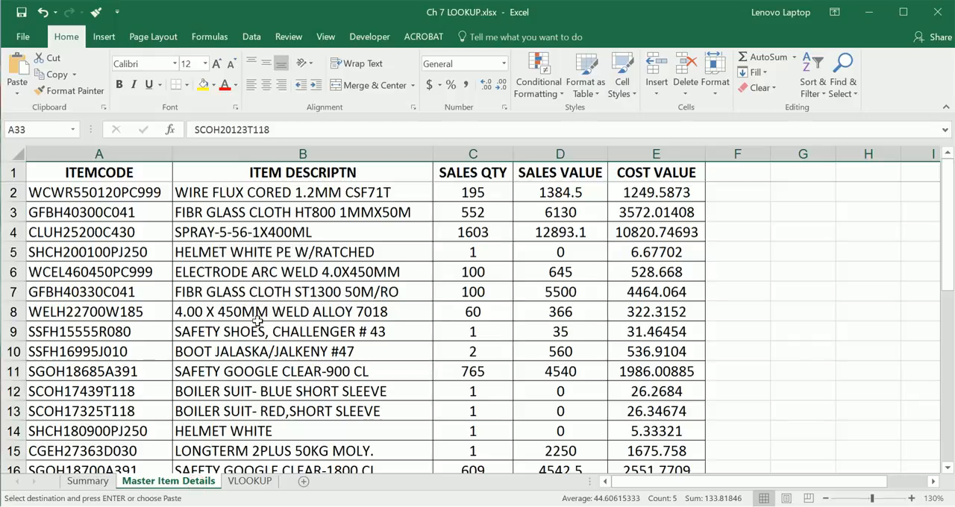
{"action": "key", "text": "ctrl+f"}
{"action": "key", "text": "ctrl+v"}
{"action": "left_click", "coordinate": [426, 325]}
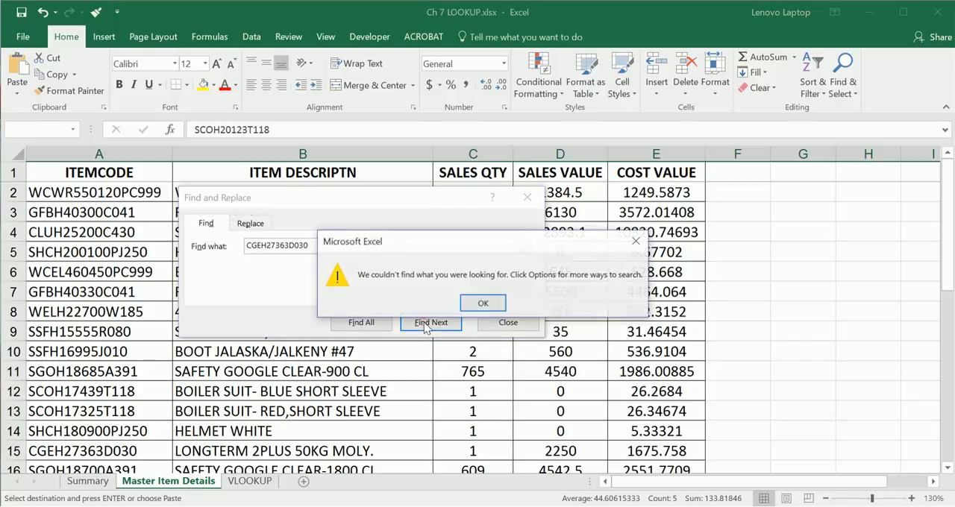
{"action": "left_click", "coordinate": [482, 303]}
{"action": "left_click", "coordinate": [528, 198]}
Step: Search the master table again for CGEH27363D030 starting from cell B2, and select the item's entire row
{"action": "left_click", "coordinate": [196, 193]}
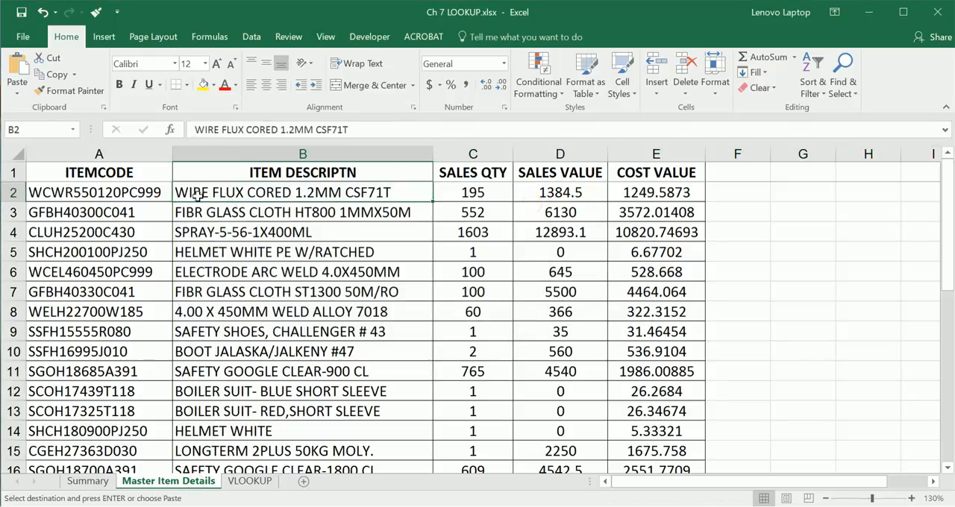
{"action": "key", "text": "ctrl+f"}
{"action": "left_click", "coordinate": [431, 345]}
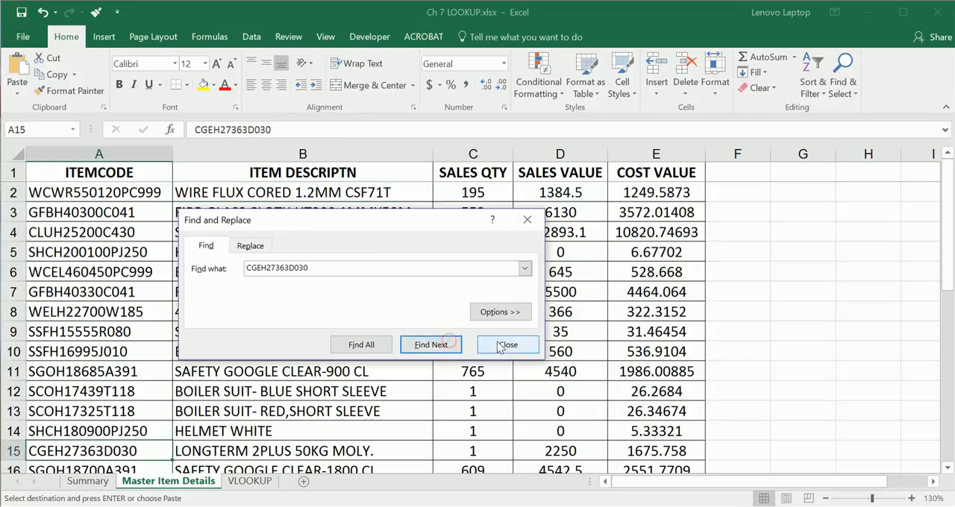
{"action": "left_click", "coordinate": [508, 345]}
{"action": "left_click", "coordinate": [9, 450]}
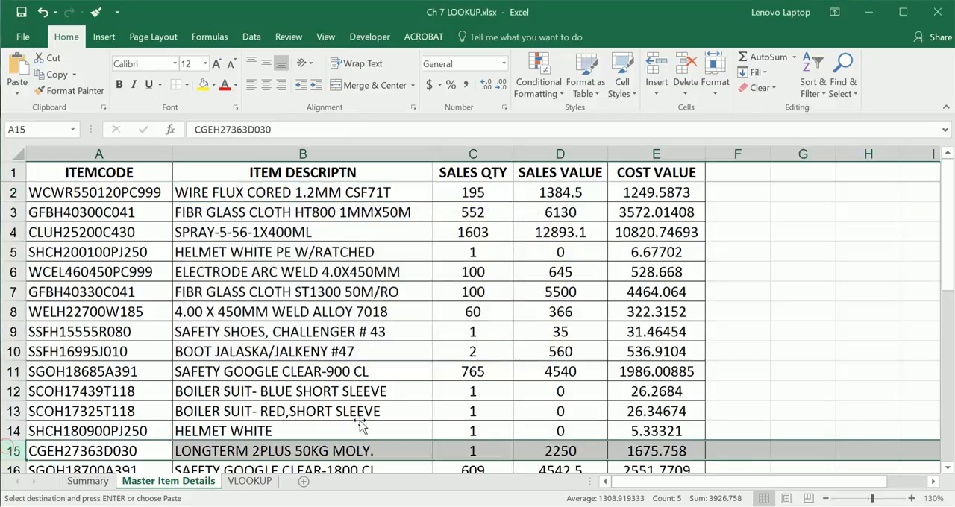
{"action": "scroll", "coordinate": [361, 425], "scroll_direction": "down", "scroll_amount": 1}
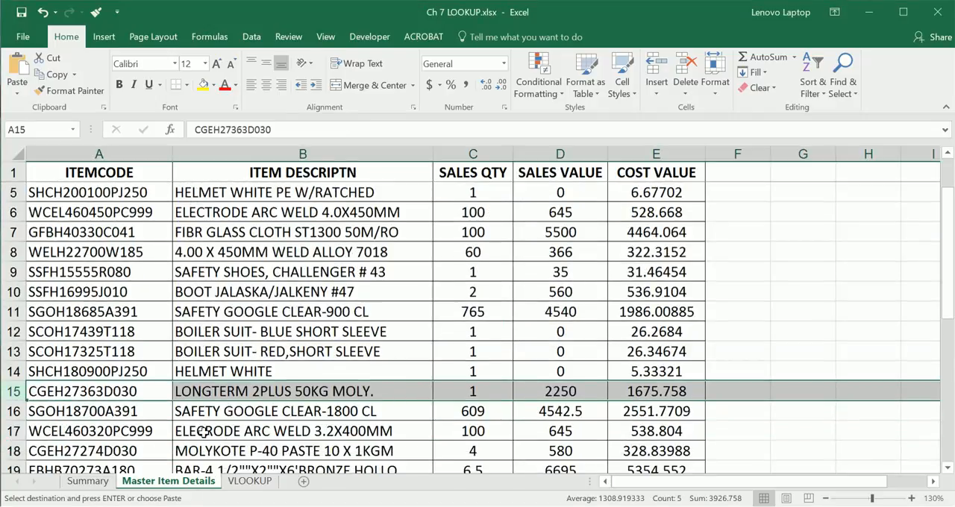
Step: Return to the Summary sheet and examine the VLOOKUP function name and its arguments in cell E4
{"action": "left_click", "coordinate": [250, 482]}
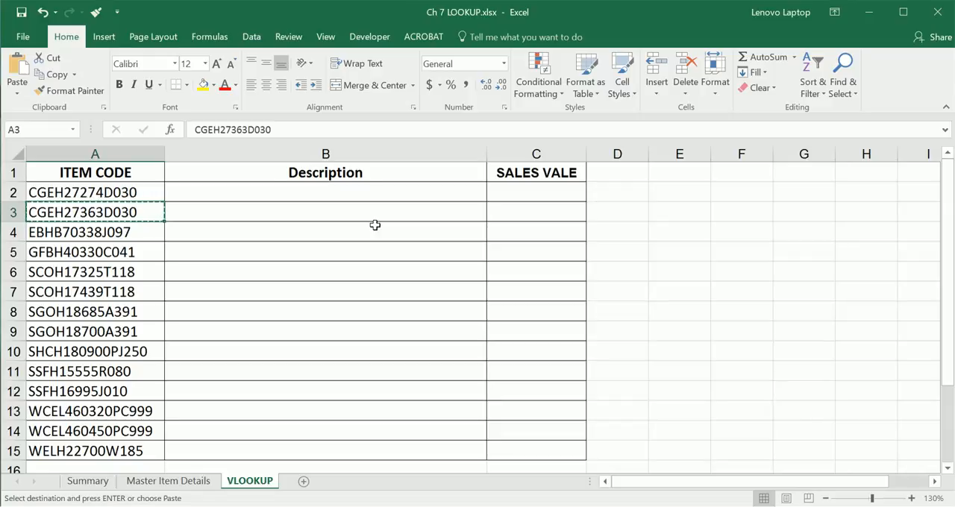
{"action": "left_click", "coordinate": [87, 481]}
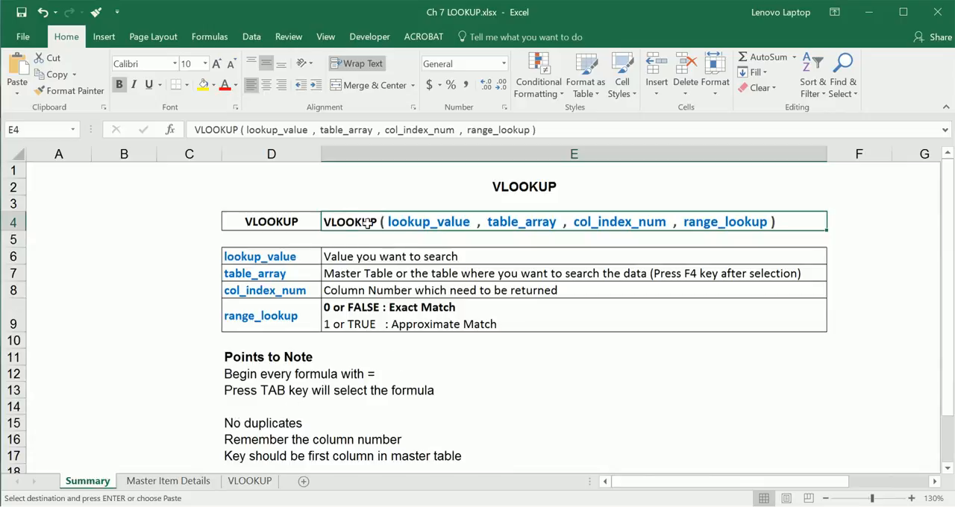
{"action": "double_click", "coordinate": [325, 222]}
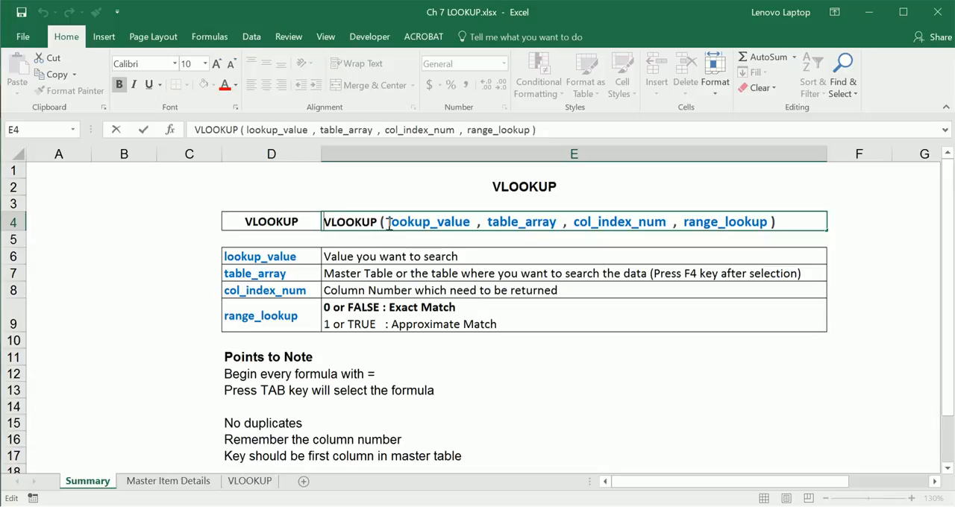
{"action": "left_click_drag", "start_coordinate": [388, 225], "coordinate": [769, 222]}
{"action": "key", "text": "Escape"}
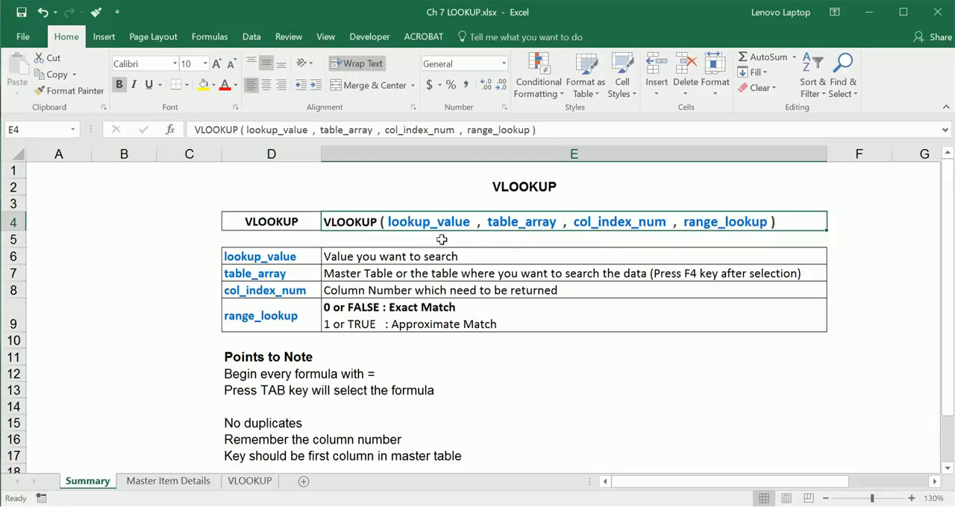
{"action": "double_click", "coordinate": [393, 222]}
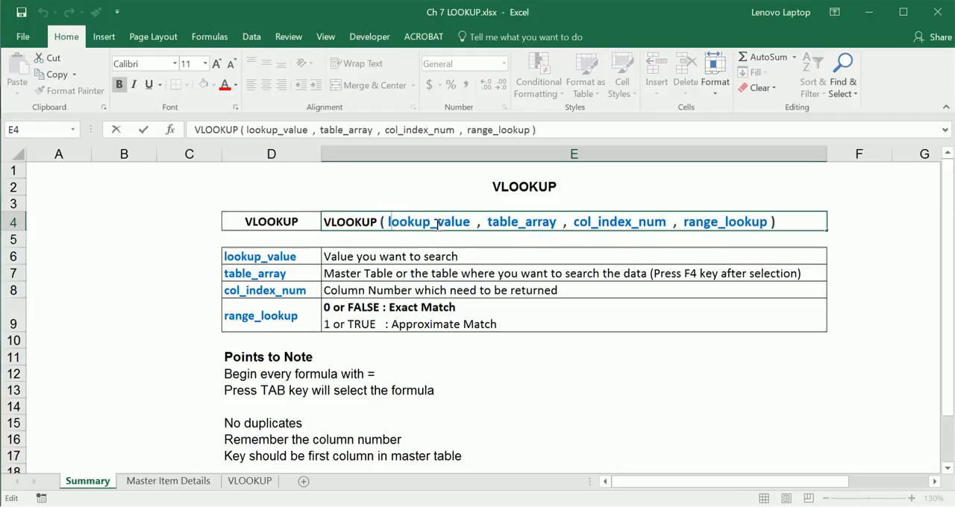
Step: Read the lookup_value explanation in E6 and select the corresponding item code in cell A2 of the VLOOKUP sheet
{"action": "left_click", "coordinate": [389, 258]}
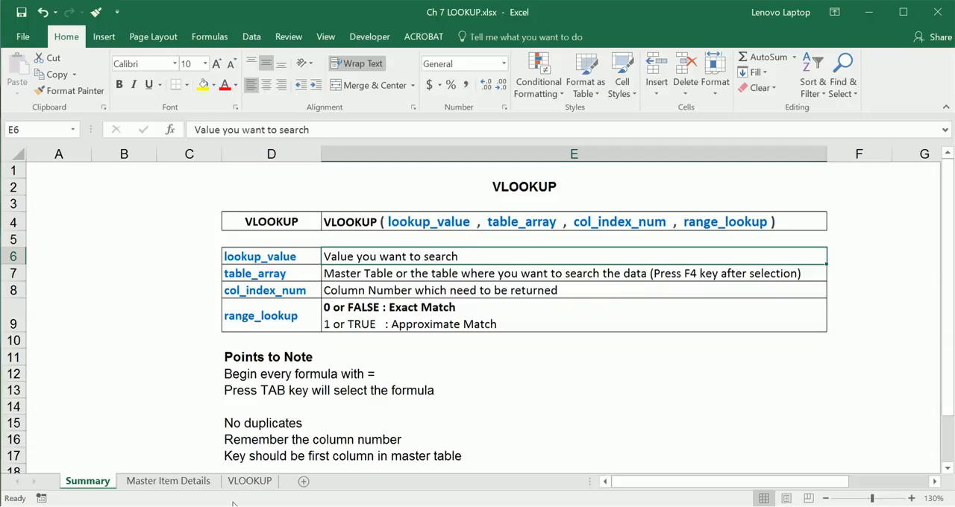
{"action": "left_click", "coordinate": [249, 482]}
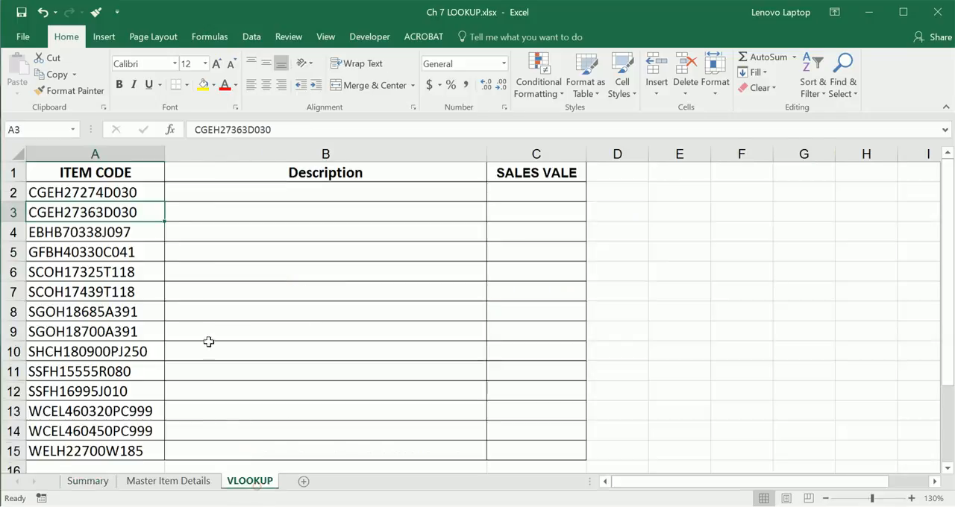
{"action": "left_click", "coordinate": [75, 193]}
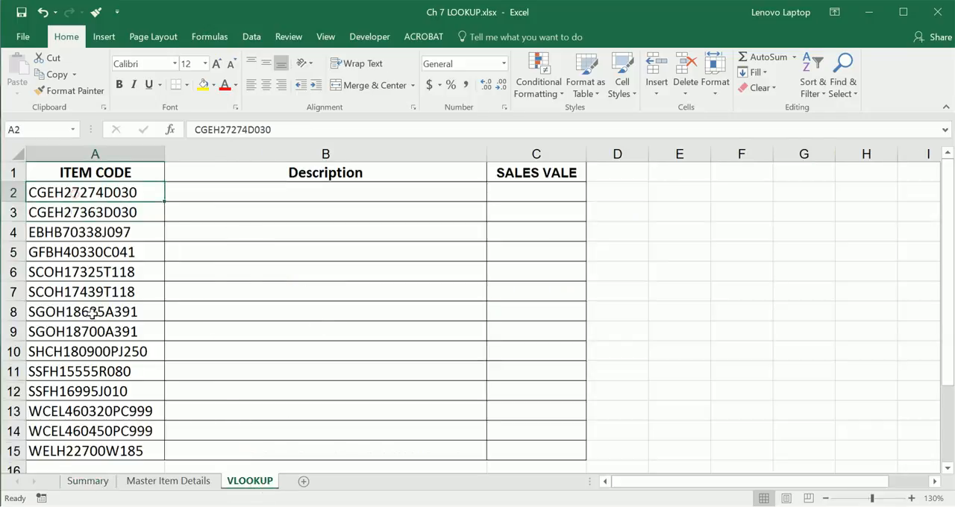
Step: Go back to the Summary sheet and read the table_array argument and its explanation in row 7
{"action": "left_click", "coordinate": [103, 481]}
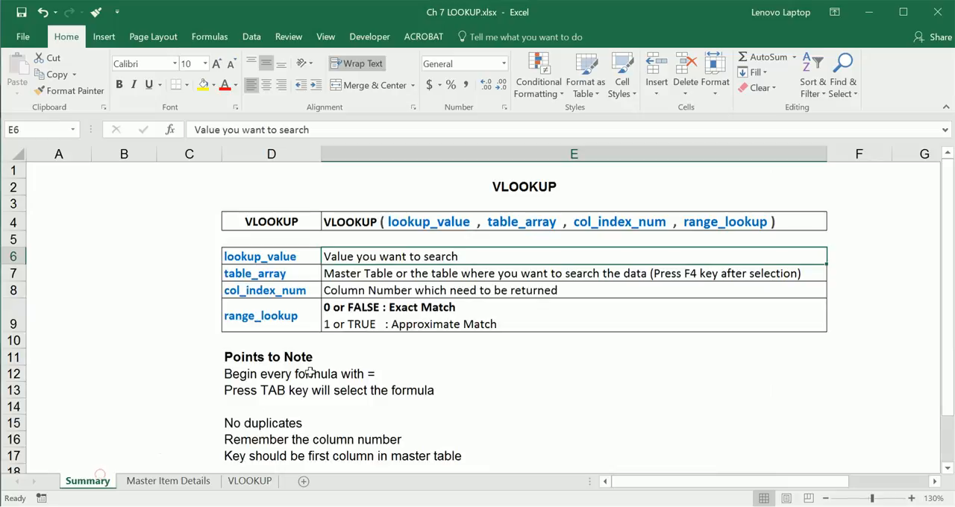
{"action": "left_click", "coordinate": [297, 273]}
{"action": "double_click", "coordinate": [296, 273]}
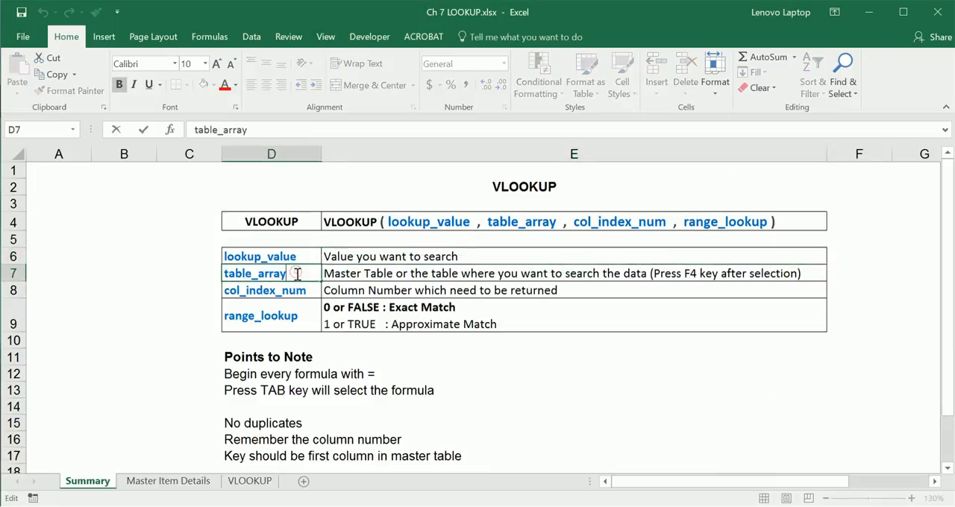
{"action": "left_click", "coordinate": [399, 276]}
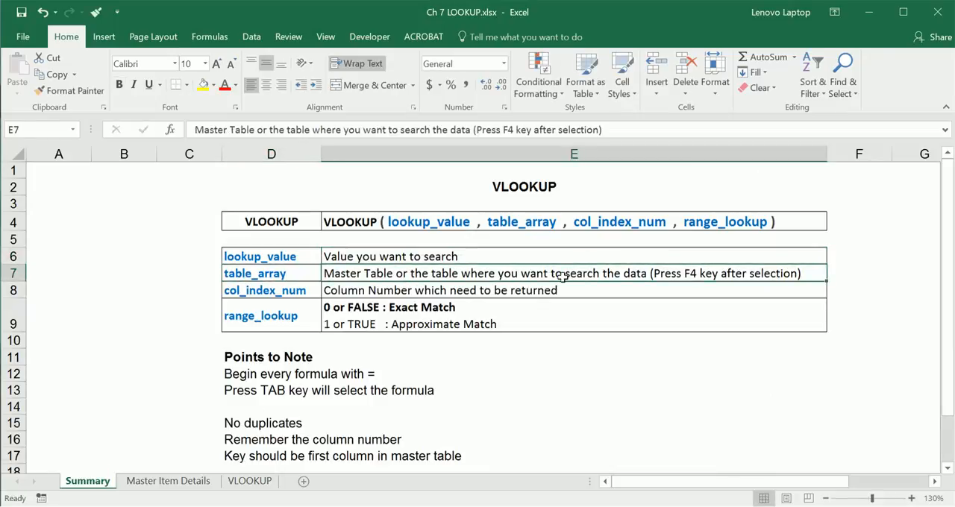
Step: Open the Master Item Details sheet and select the whole sheet as the table to search
{"action": "left_click", "coordinate": [184, 484]}
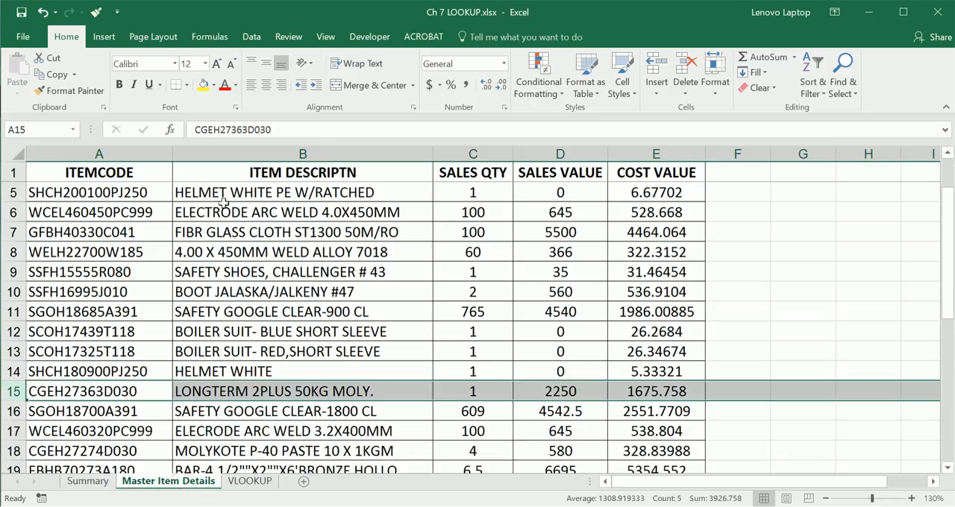
{"action": "left_click", "coordinate": [188, 193]}
{"action": "left_click", "coordinate": [80, 173]}
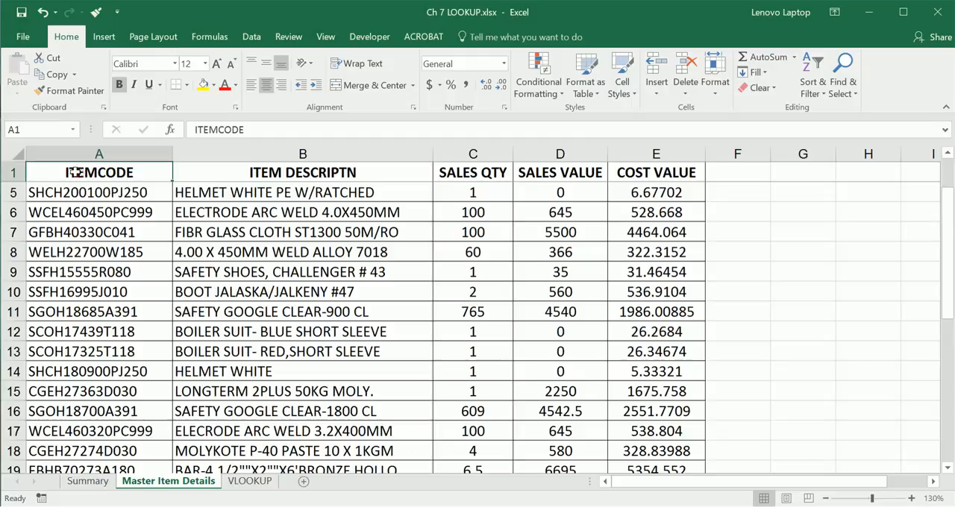
{"action": "left_click", "coordinate": [17, 154]}
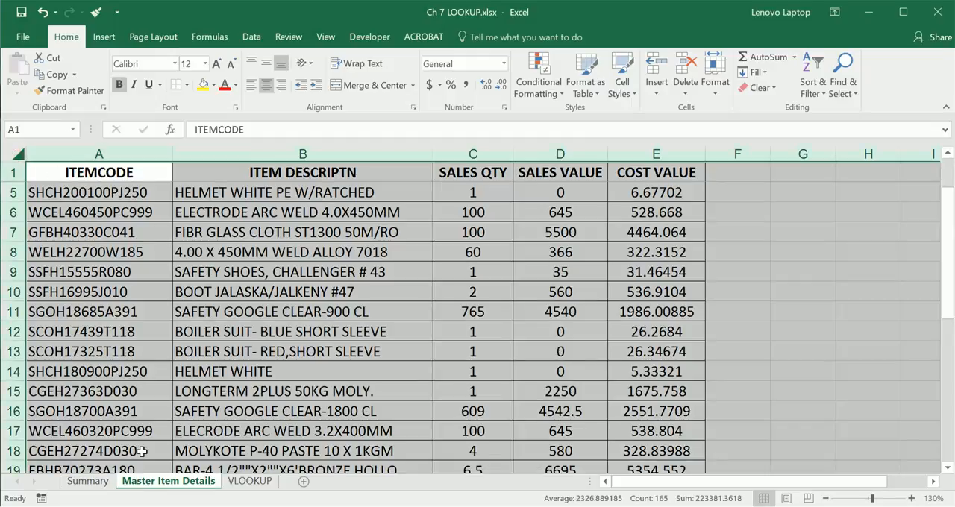
Step: Read the col_index_num explanation on the Summary sheet and select the Description and SALES VALE columns of the VLOOKUP sheet in turn
{"action": "left_click", "coordinate": [105, 483]}
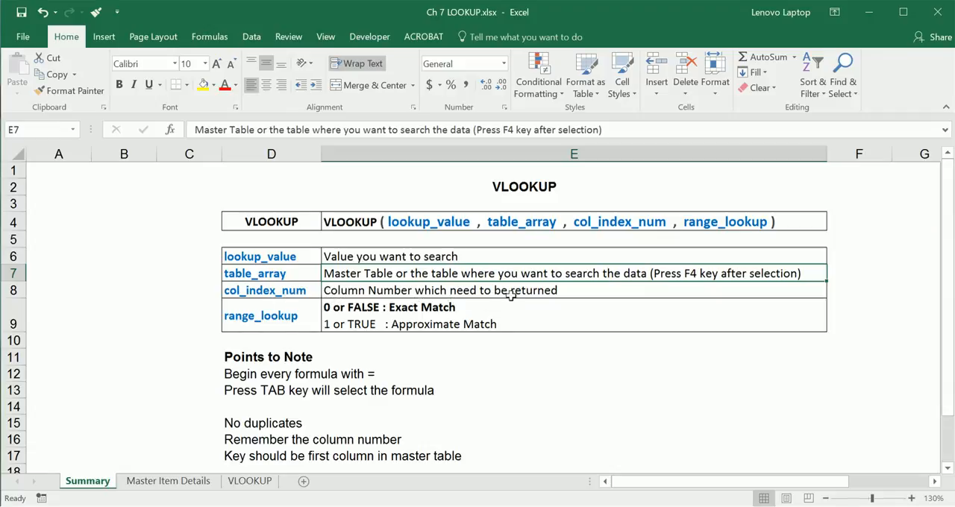
{"action": "left_click", "coordinate": [251, 481]}
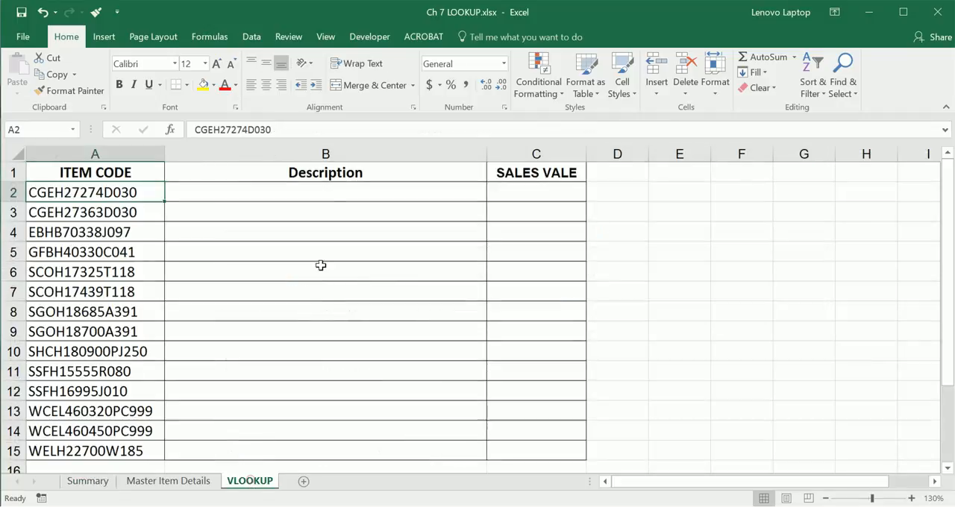
{"action": "left_click", "coordinate": [340, 153]}
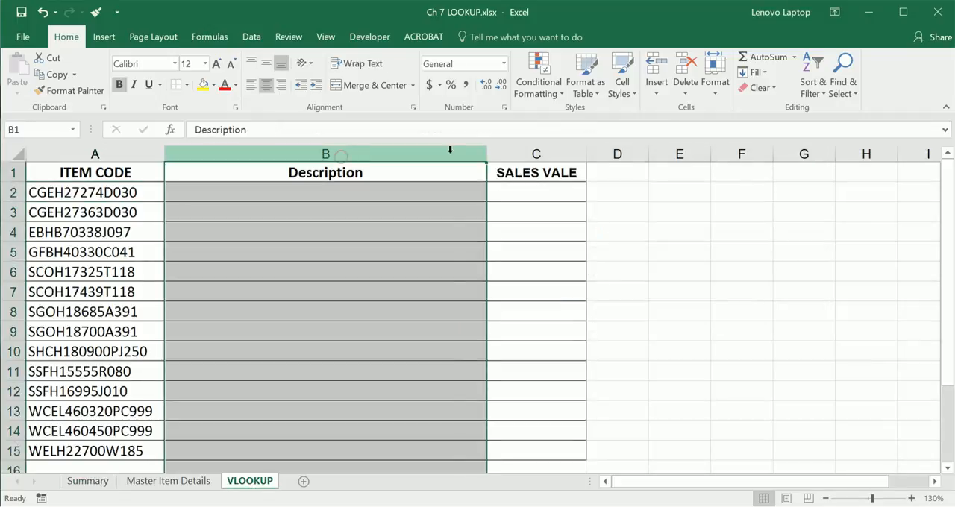
{"action": "left_click", "coordinate": [523, 157]}
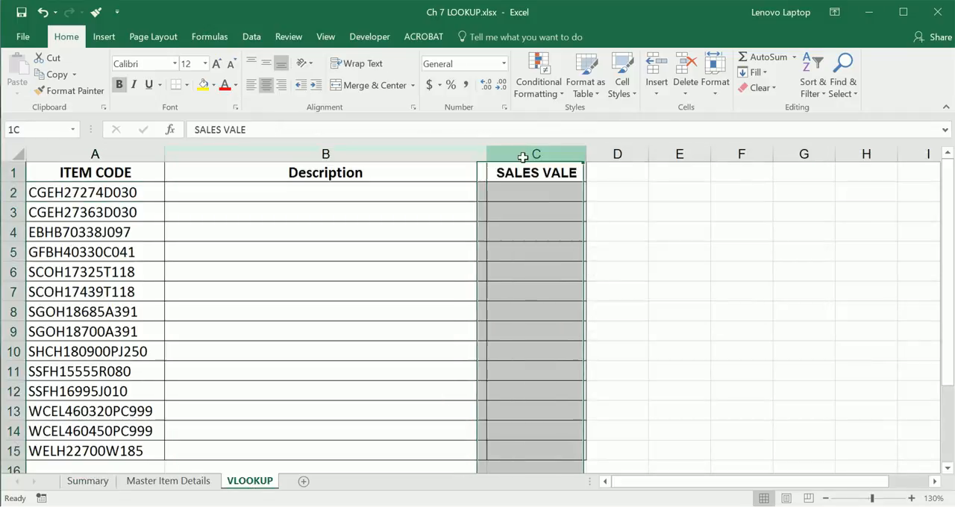
Step: Go to the Master Item Details sheet and count the columns from ITEMCODE to ITEM DESCRIPTN by selecting columns A to B
{"action": "left_click", "coordinate": [169, 481]}
{"action": "scroll", "coordinate": [353, 241], "scroll_direction": "up", "scroll_amount": 2}
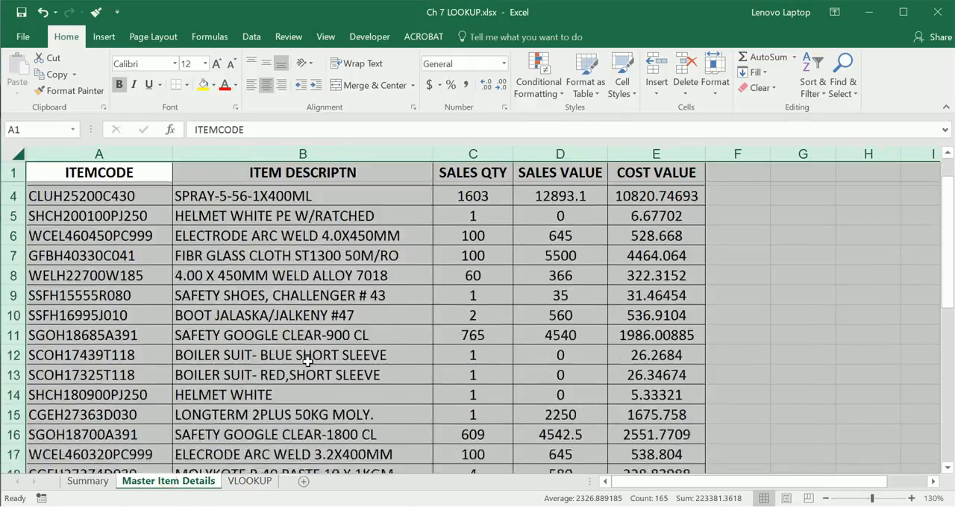
{"action": "left_click", "coordinate": [354, 241]}
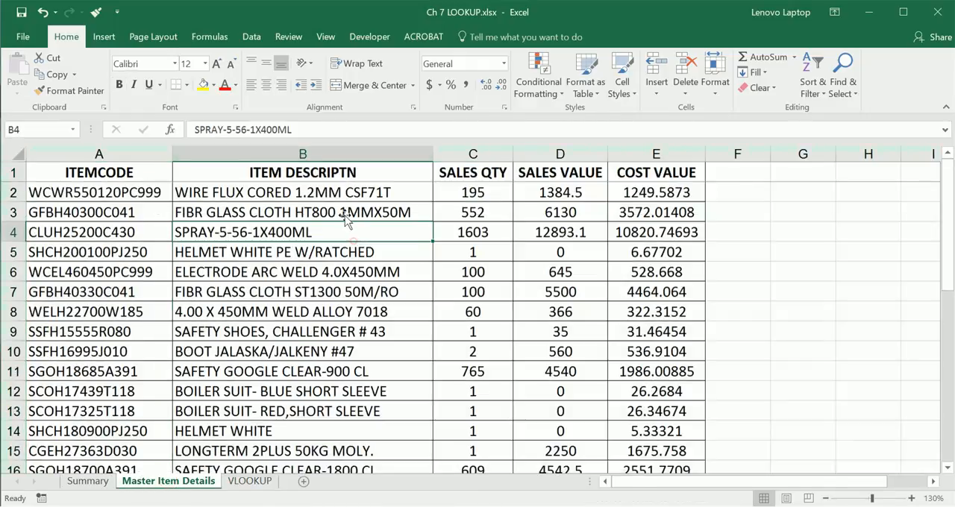
{"action": "left_click", "coordinate": [305, 153]}
{"action": "left_click_drag", "start_coordinate": [125, 153], "coordinate": [330, 162]}
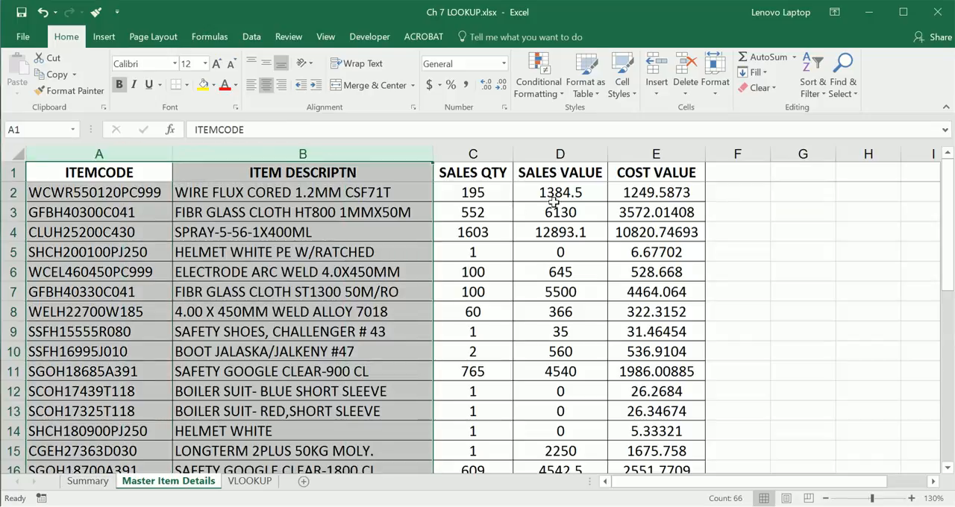
Step: Count the columns from ITEMCODE to SALES VALUE by selecting A to D, and select the description and sales value columns individually
{"action": "left_click", "coordinate": [559, 155]}
{"action": "left_click_drag", "start_coordinate": [140, 151], "coordinate": [587, 150]}
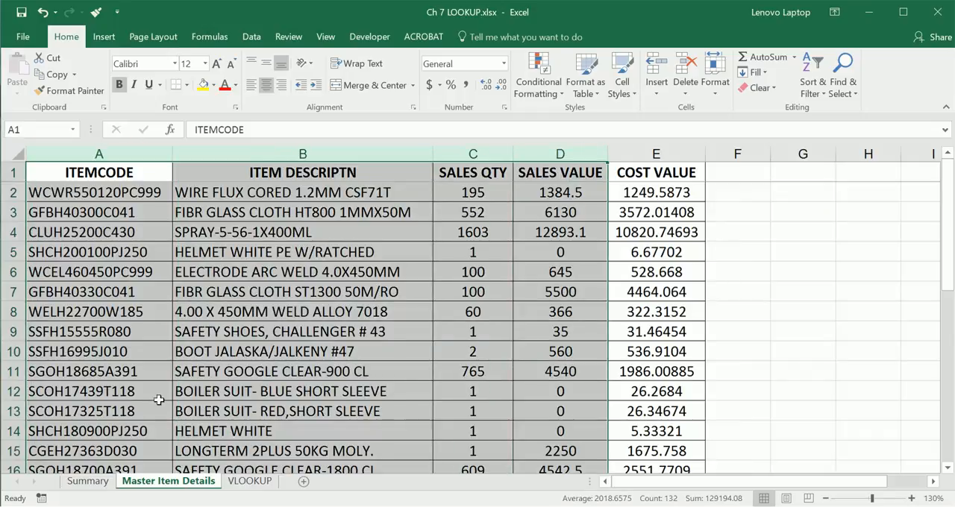
{"action": "left_click", "coordinate": [298, 154]}
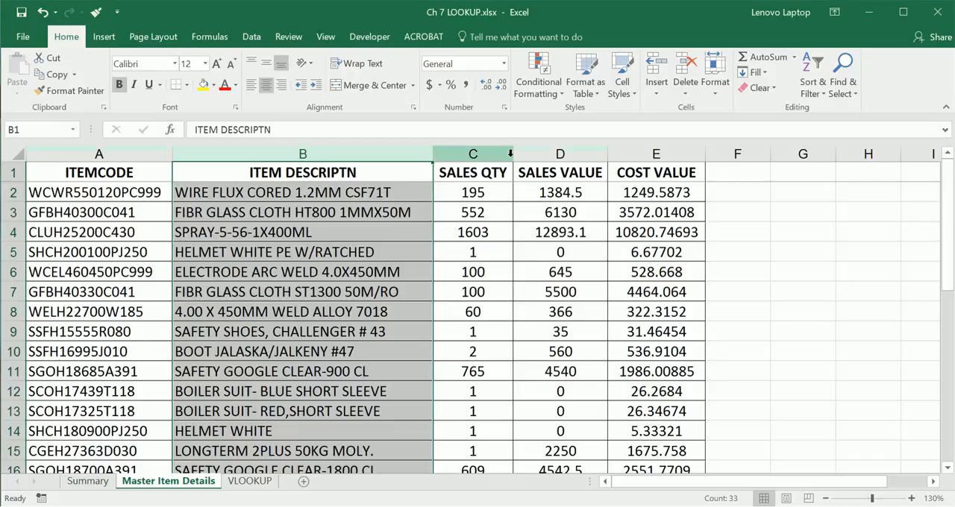
{"action": "left_click", "coordinate": [540, 152]}
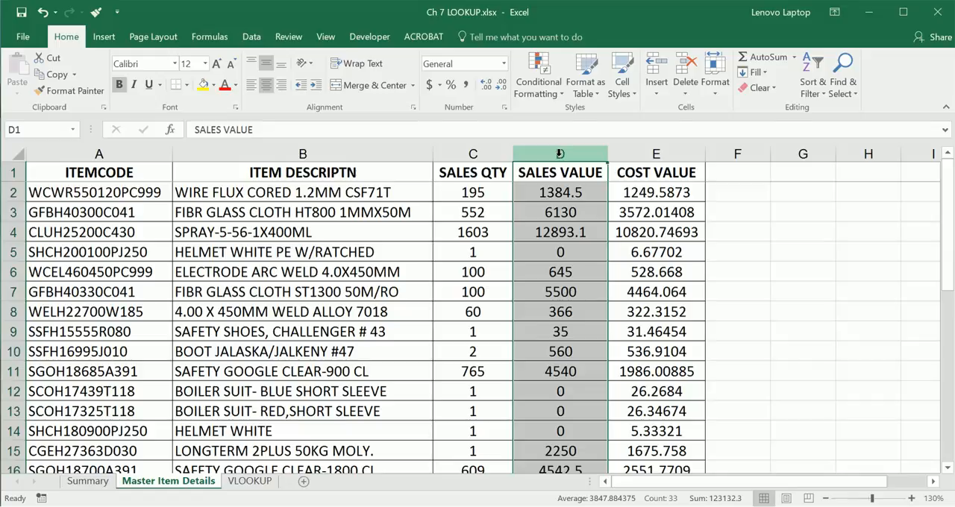
Step: Return to the Summary sheet, read the range_lookup argument in row 9 and highlight the text "0 or FALSE : Exact Match" in E9
{"action": "left_click", "coordinate": [88, 481]}
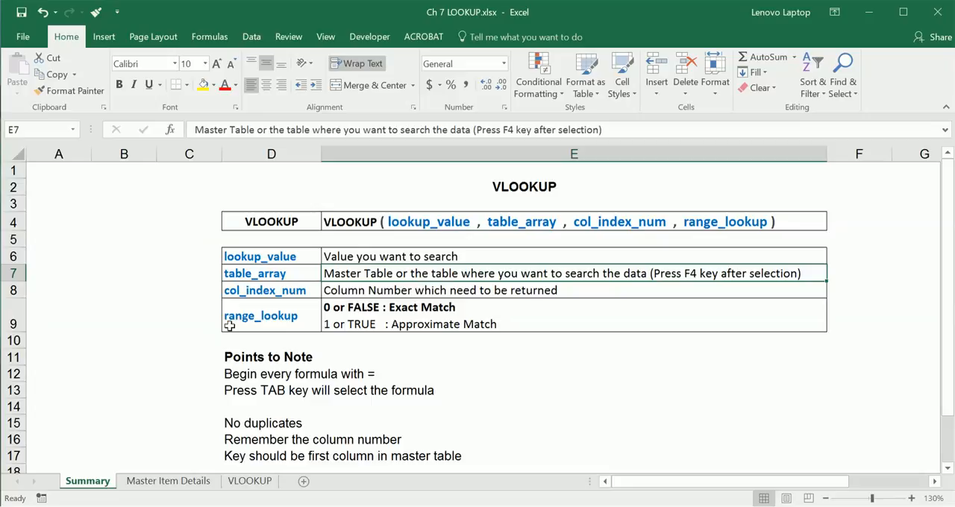
{"action": "left_click", "coordinate": [290, 324]}
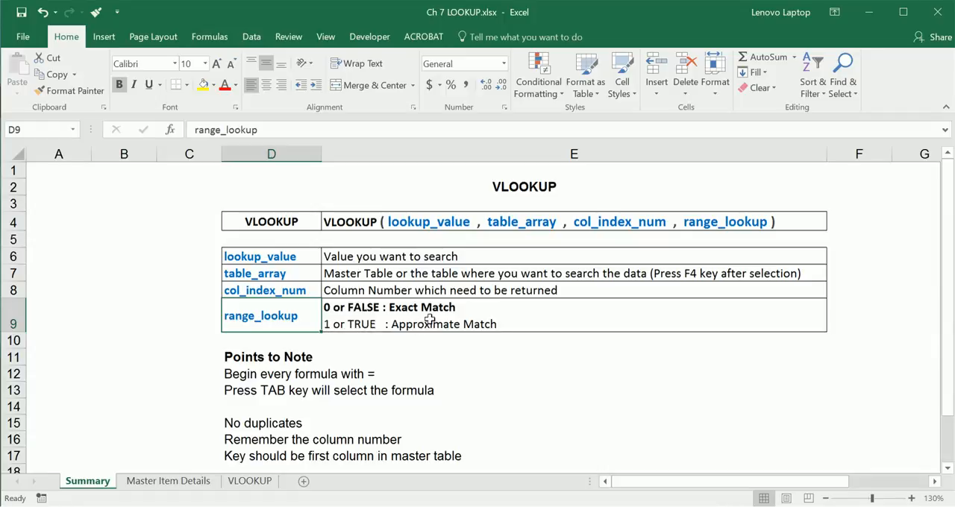
{"action": "double_click", "coordinate": [457, 307]}
{"action": "left_click_drag", "start_coordinate": [462, 307], "coordinate": [324, 307]}
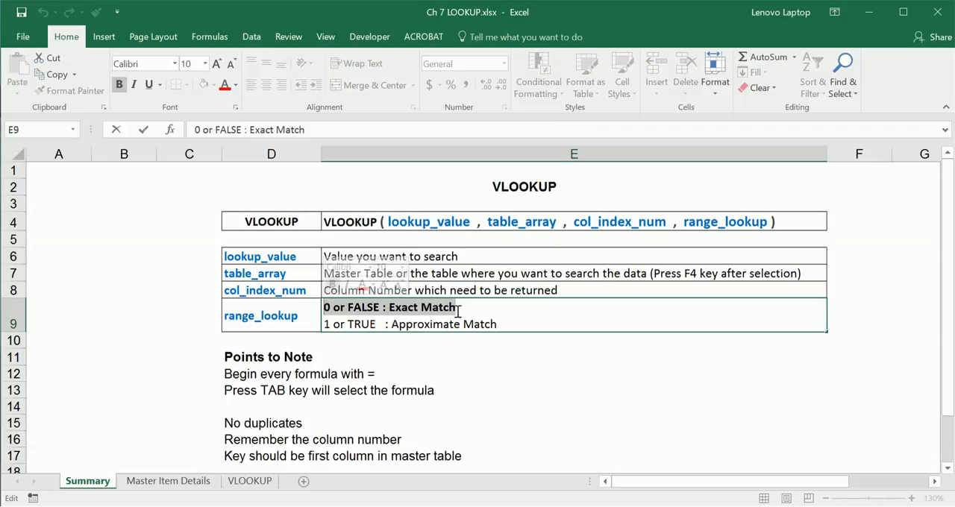
Step: Select the item code in A2 of the VLOOKUP sheet and compare it with the codes on the Master Item Details sheet
{"action": "left_click", "coordinate": [249, 481]}
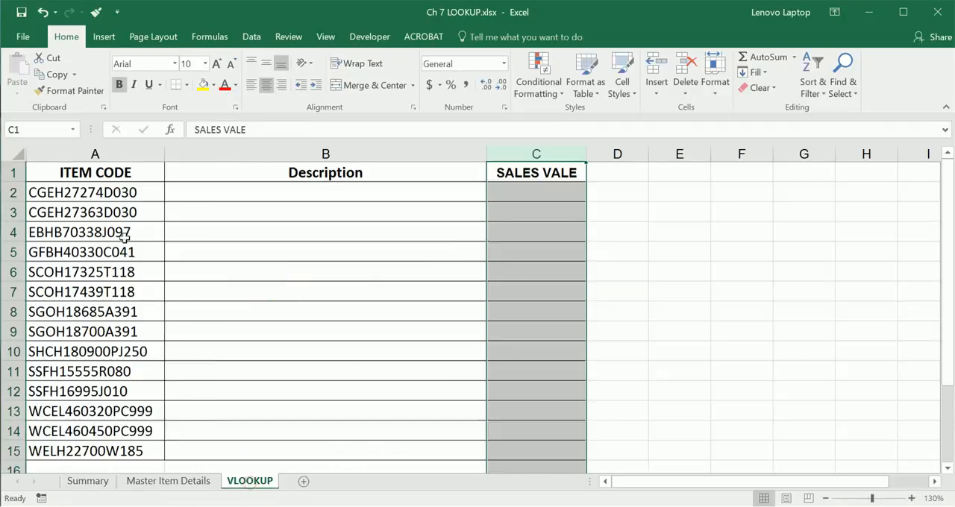
{"action": "left_click", "coordinate": [111, 196]}
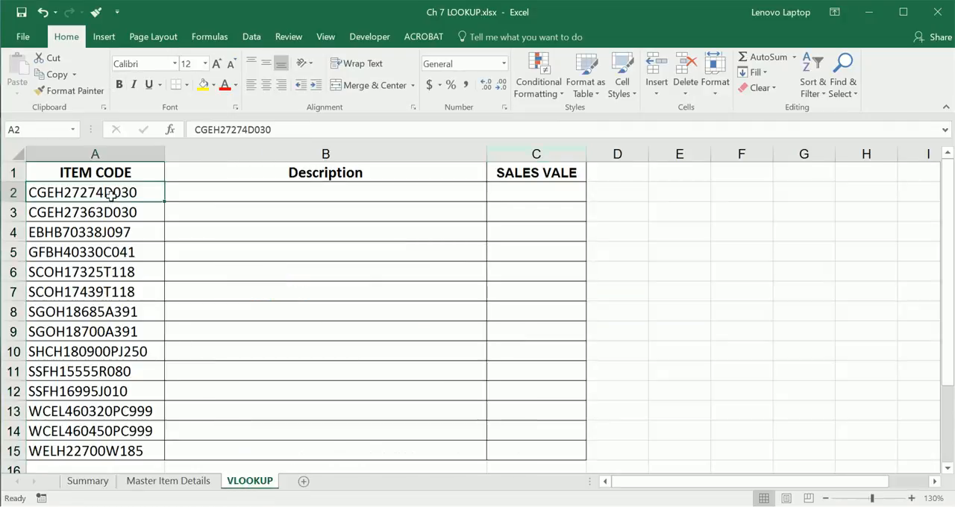
{"action": "left_click", "coordinate": [179, 481]}
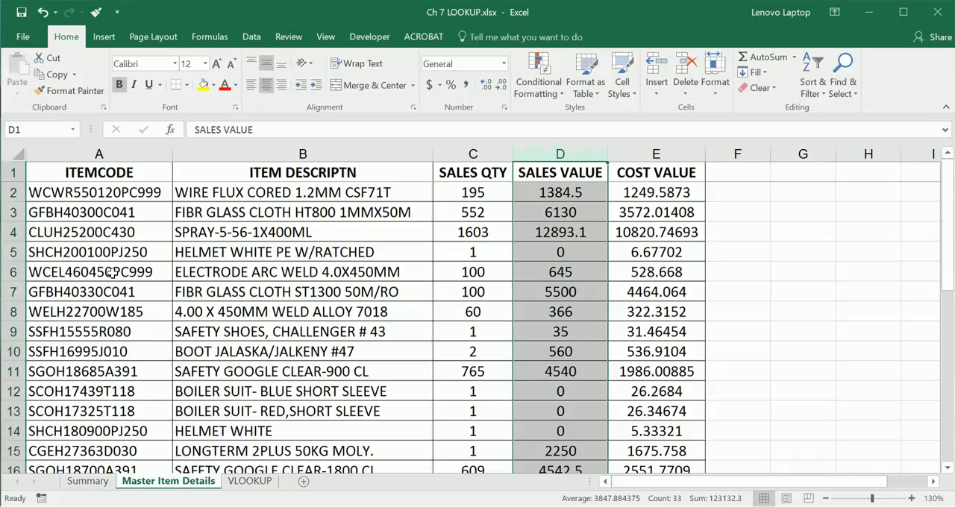
Step: Under Points to Note on the Summary sheet, reword the note in D13 to "Pressing TAB key will select the formula"
{"action": "left_click", "coordinate": [87, 481]}
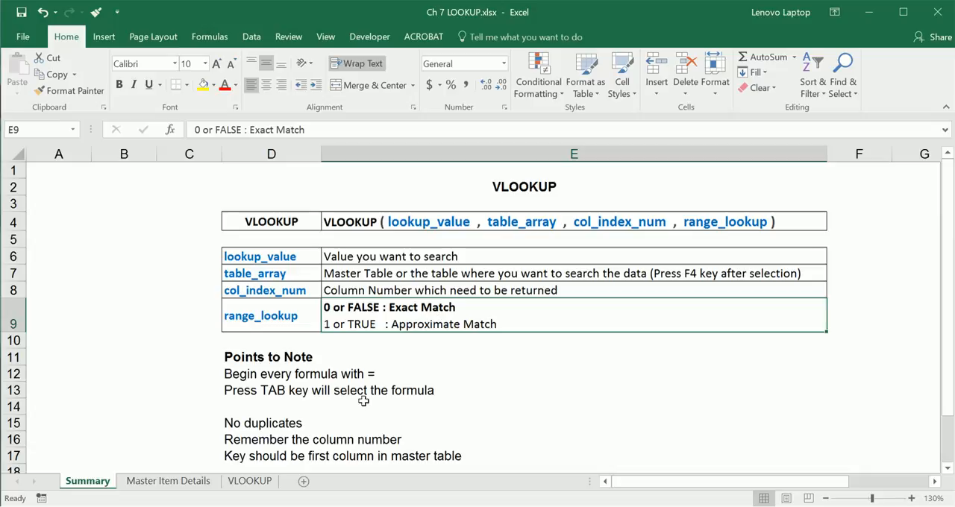
{"action": "left_click", "coordinate": [291, 358]}
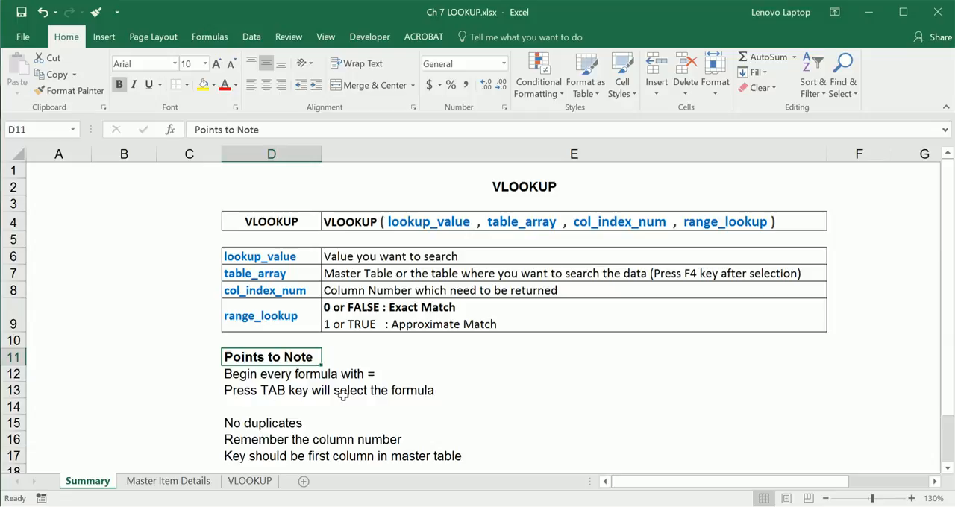
{"action": "double_click", "coordinate": [259, 390]}
{"action": "type", "text": "ING"}
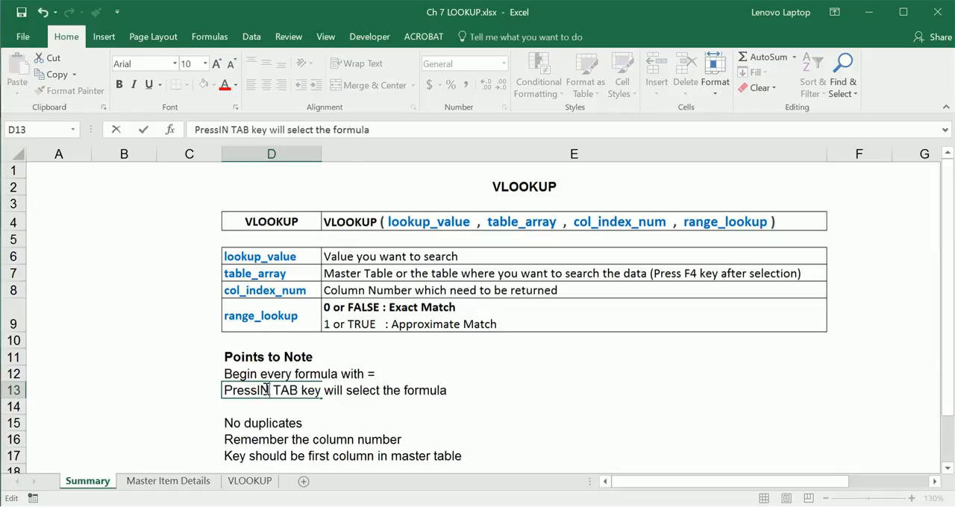
{"action": "key", "text": "Return"}
{"action": "double_click", "coordinate": [257, 390]}
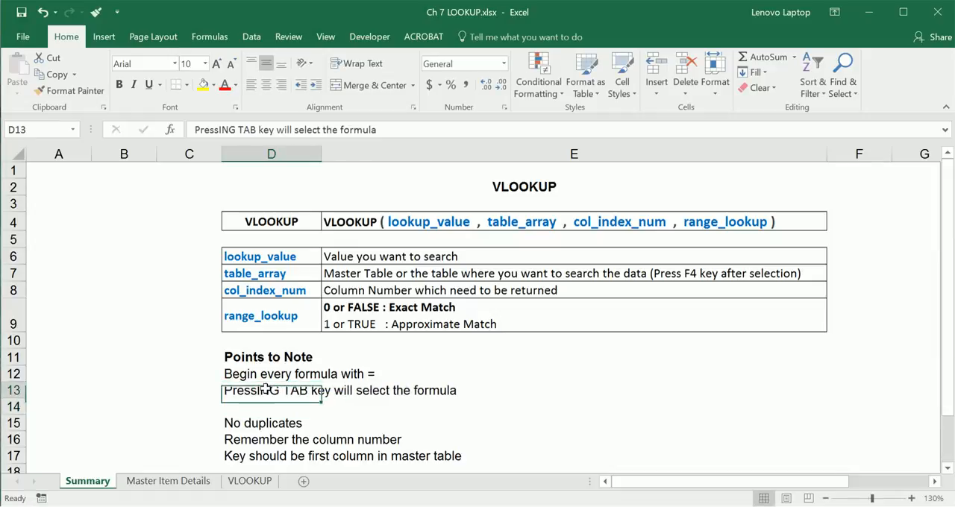
{"action": "left_click_drag", "start_coordinate": [264, 389], "coordinate": [279, 389]}
{"action": "key", "text": "Caps_Lock"}
{"action": "type", "text": "ig"}
{"action": "key", "text": "BackSpace"}
{"action": "type", "text": "ng"}
{"action": "key", "text": "Return"}
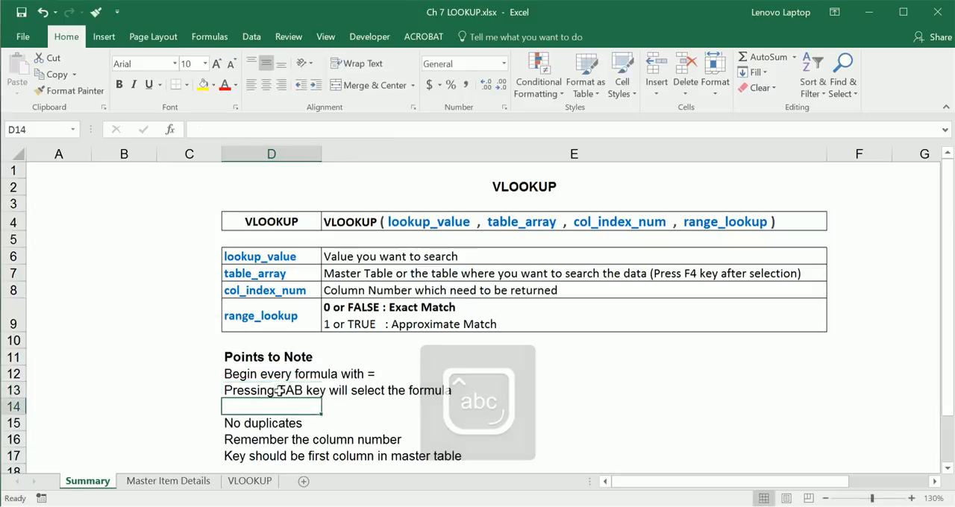
Step: Try starting a formula in D14 with =VLO, accept the suggested VLOOKUP function, and cancel the entry
{"action": "type", "text": "="}
{"action": "key", "text": "Caps_Lock"}
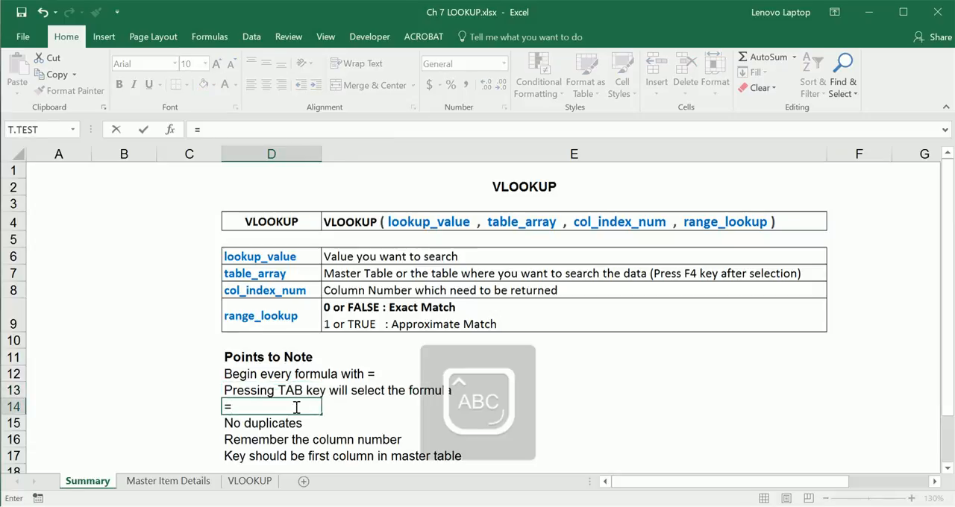
{"action": "type", "text": "VLO"}
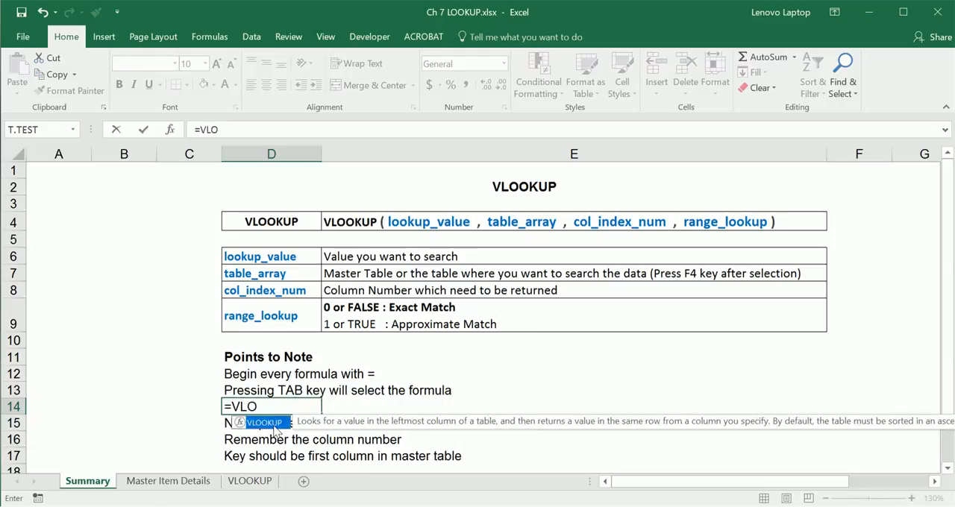
{"action": "double_click", "coordinate": [275, 430]}
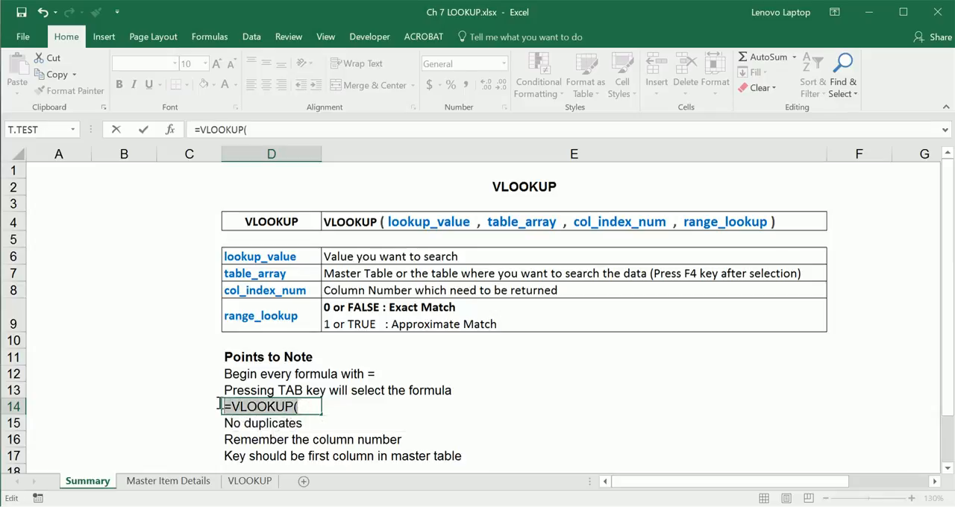
{"action": "key", "text": "Escape"}
Step: Read the "No duplicates" note in D15 and select the ITEMCODE column on the Master Item Details sheet
{"action": "left_click", "coordinate": [368, 422]}
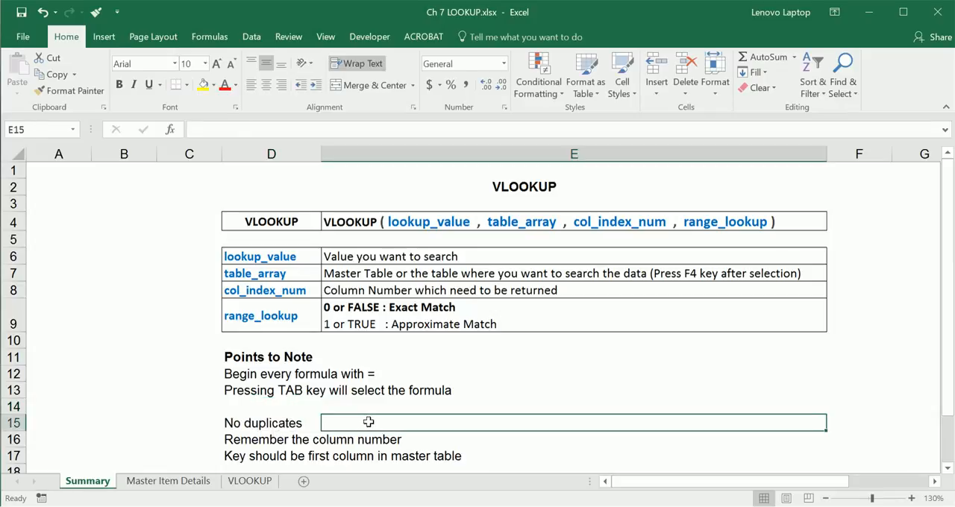
{"action": "left_click", "coordinate": [270, 426]}
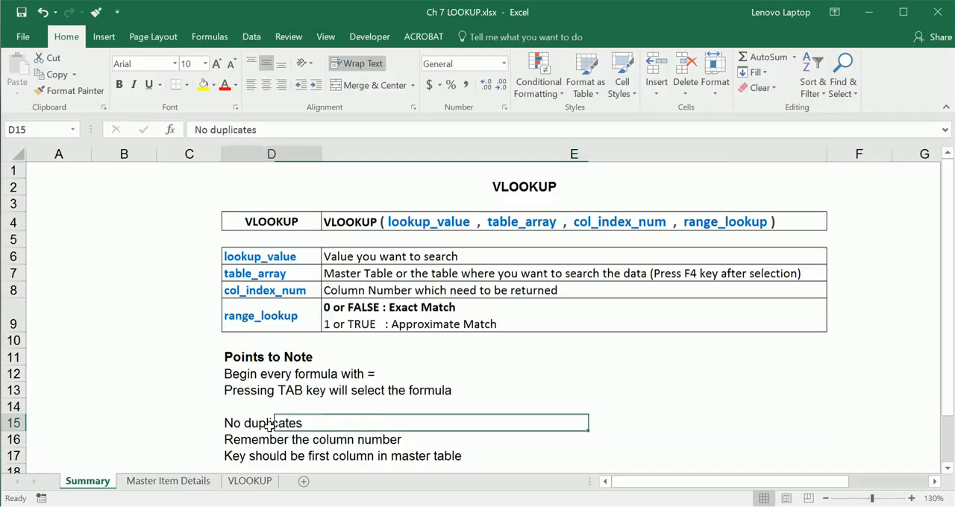
{"action": "left_click", "coordinate": [203, 482]}
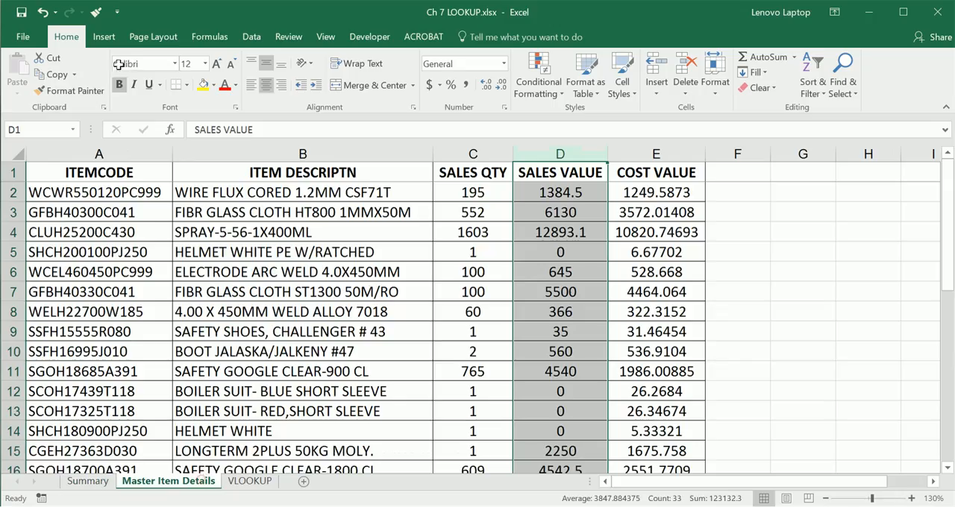
{"action": "left_click", "coordinate": [118, 148]}
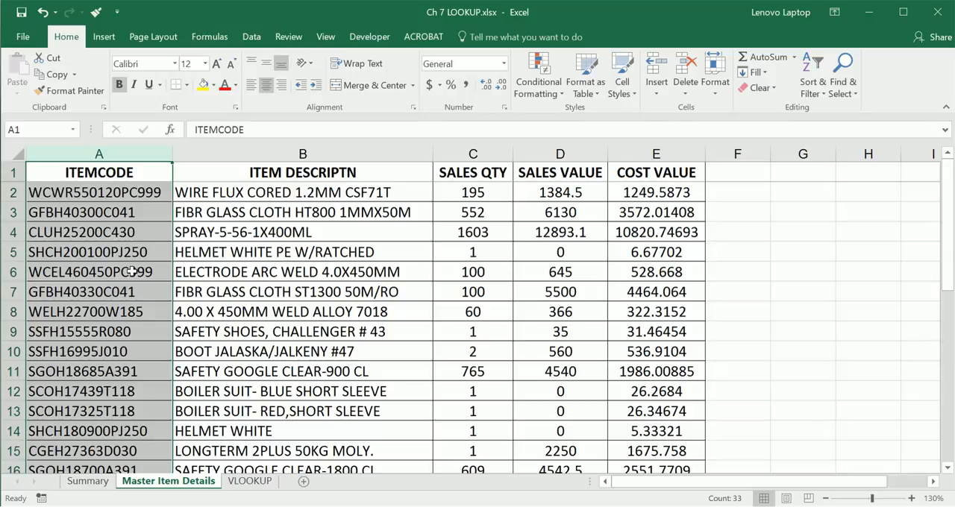
Step: Read the "Remember the column number" note in D16 of the Summary sheet and select columns A to B of the master table
{"action": "left_click", "coordinate": [90, 483]}
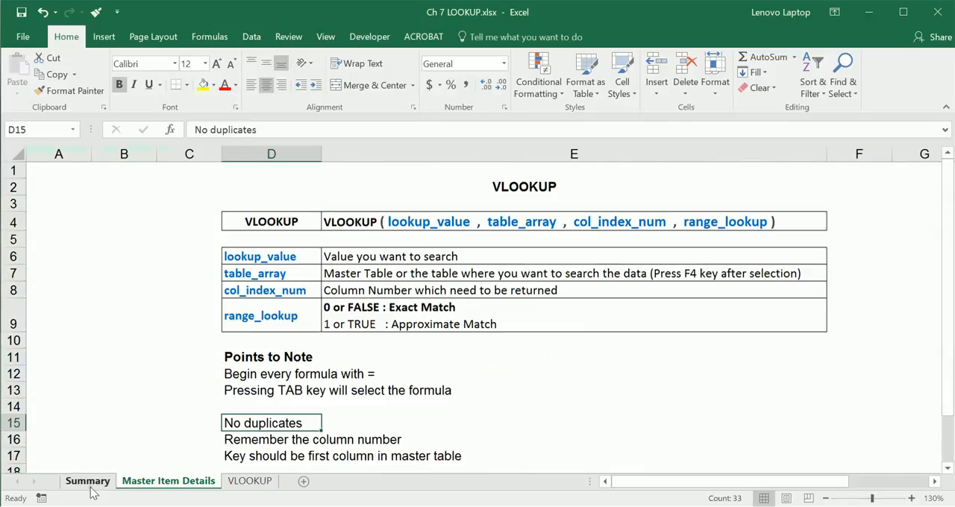
{"action": "left_click", "coordinate": [254, 444]}
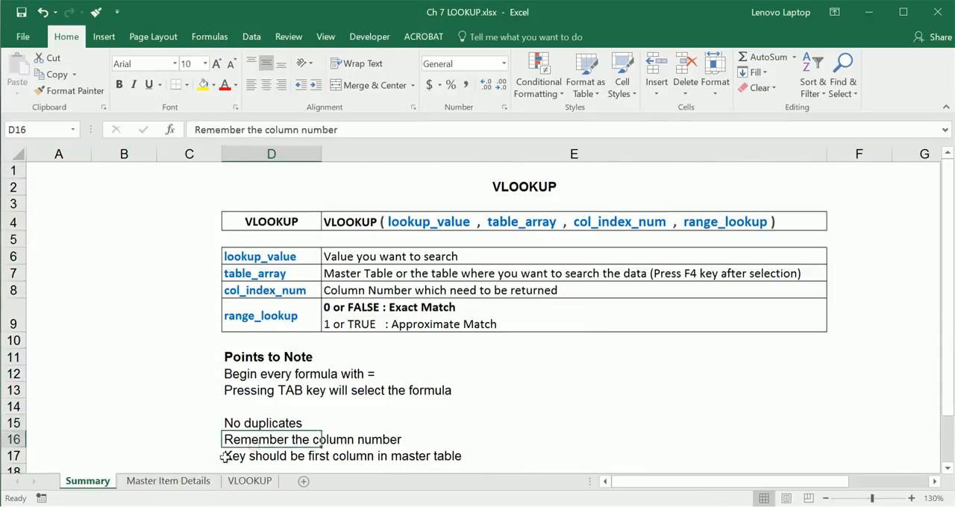
{"action": "left_click", "coordinate": [187, 483]}
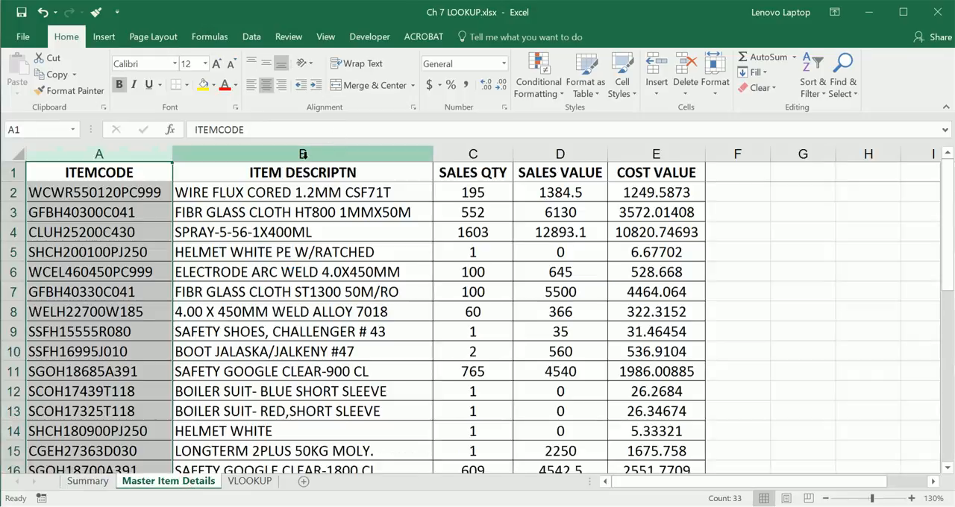
{"action": "left_click", "coordinate": [196, 153]}
{"action": "left_click_drag", "start_coordinate": [157, 152], "coordinate": [263, 156]}
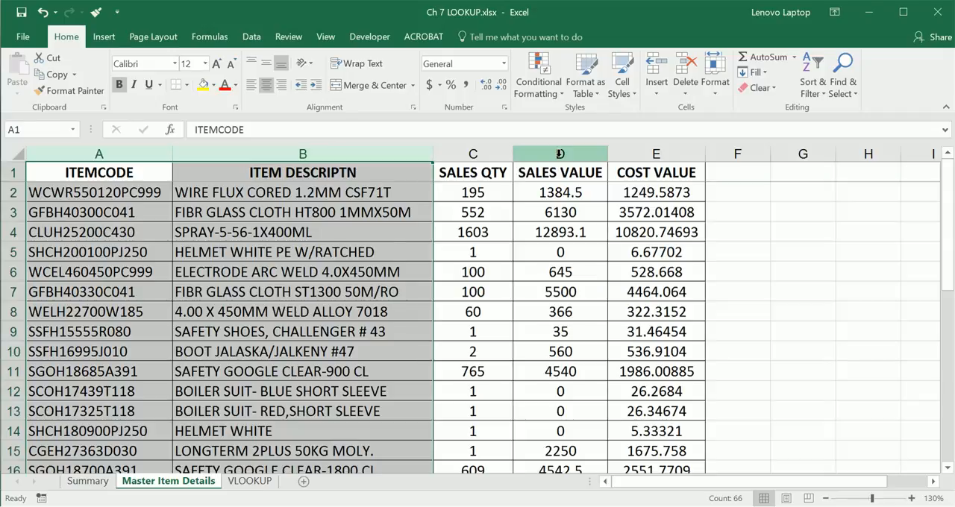
Step: Read the "Key should be first column in master table" note on the Summary sheet and select the ITEMCODE column of the master table
{"action": "left_click", "coordinate": [101, 478]}
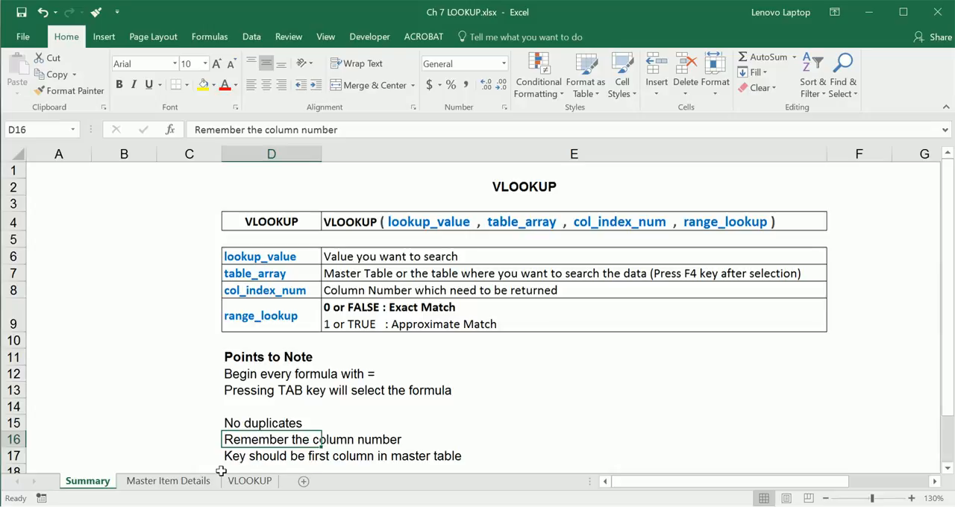
{"action": "left_click", "coordinate": [170, 481]}
{"action": "left_click", "coordinate": [116, 157]}
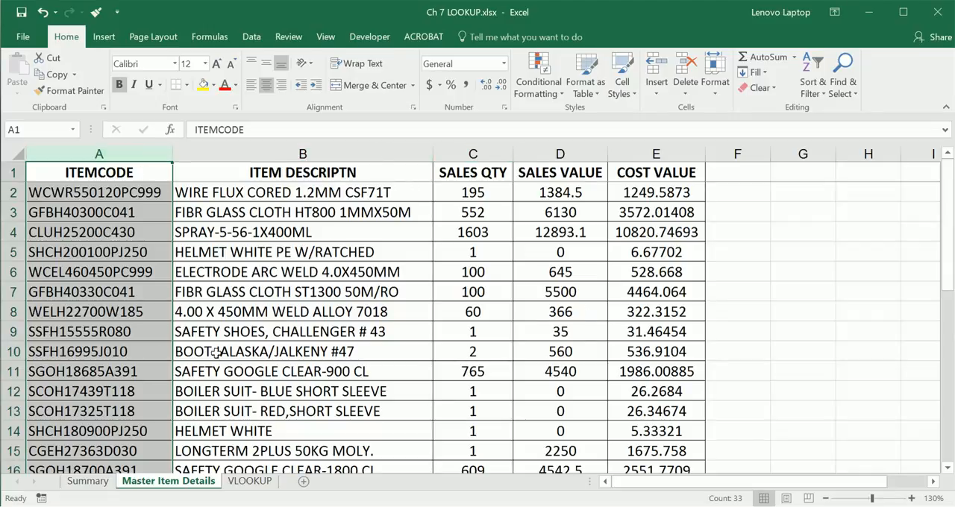
Step: Compare the item codes on the VLOOKUP sheet with the Summary notes and the Master Item Details table
{"action": "left_click", "coordinate": [250, 482]}
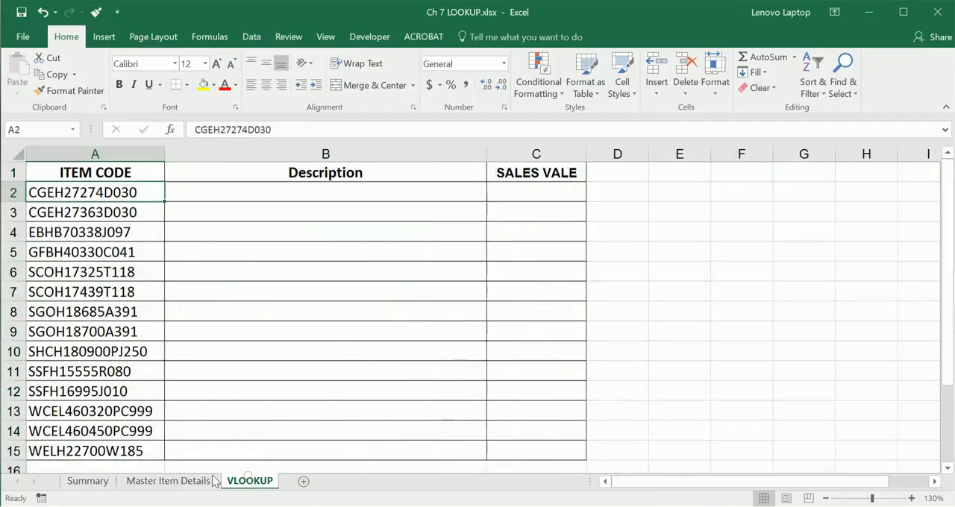
{"action": "left_click", "coordinate": [111, 483]}
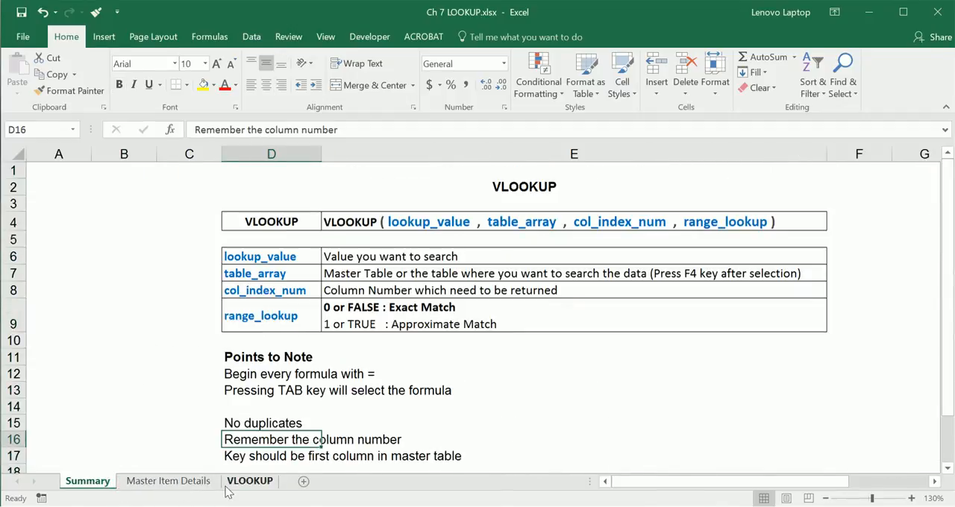
{"action": "left_click", "coordinate": [173, 483]}
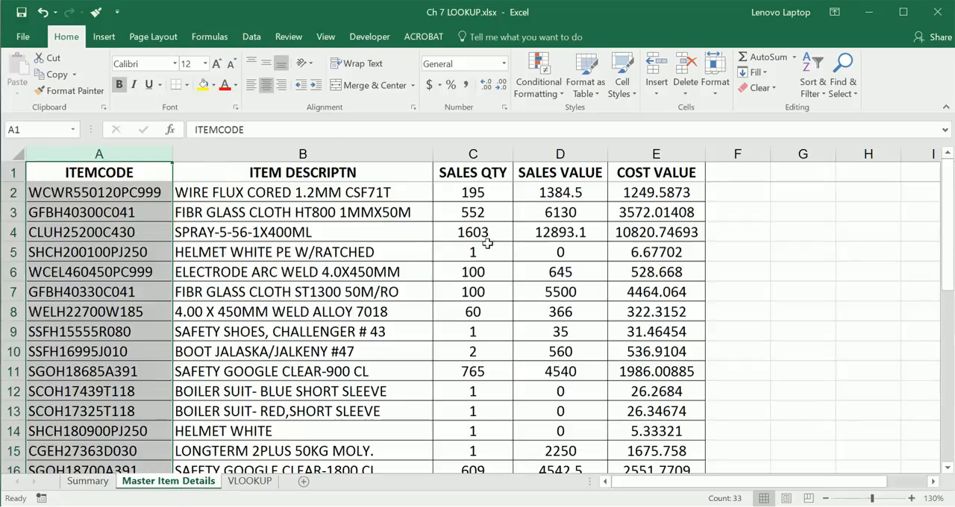
{"action": "scroll", "coordinate": [289, 413], "scroll_direction": "down", "scroll_amount": 4}
{"action": "scroll", "coordinate": [334, 371], "scroll_direction": "up", "scroll_amount": 4}
{"action": "left_click", "coordinate": [333, 371]}
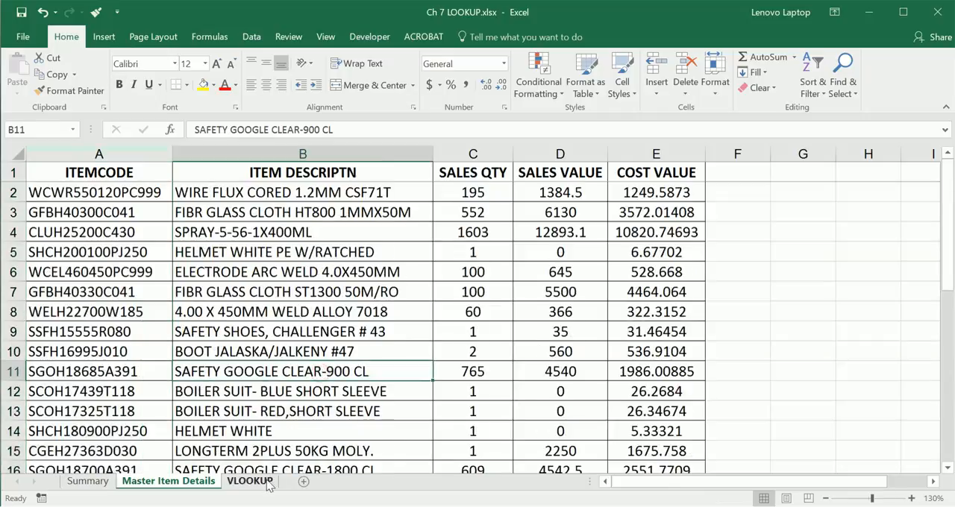
Step: Start a VLOOKUP formula in B2 of the VLOOKUP sheet with A2 as the lookup value
{"action": "left_click", "coordinate": [267, 484]}
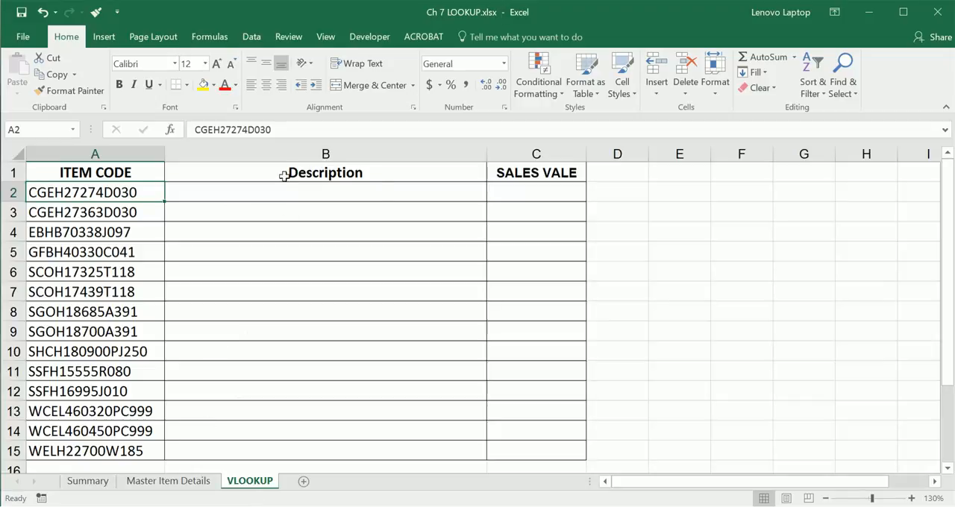
{"action": "left_click", "coordinate": [232, 194]}
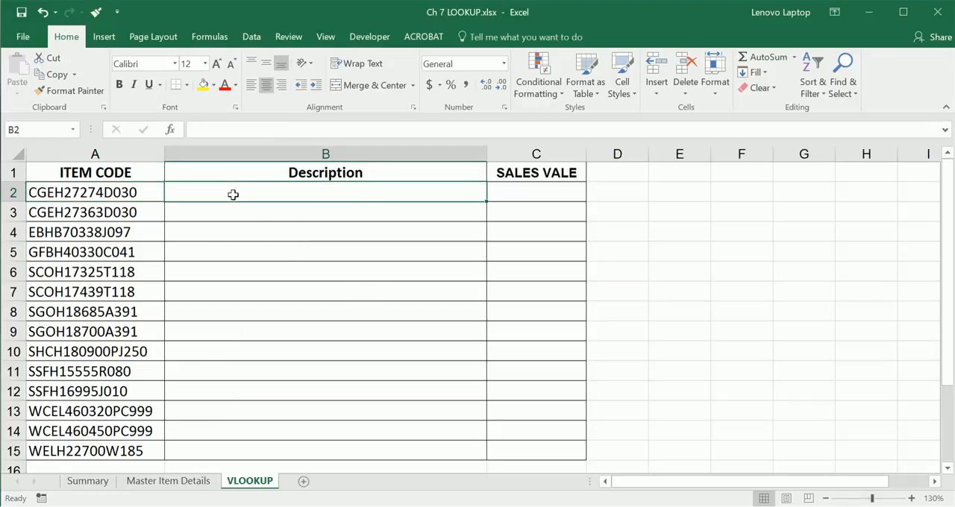
{"action": "type", "text": "="}
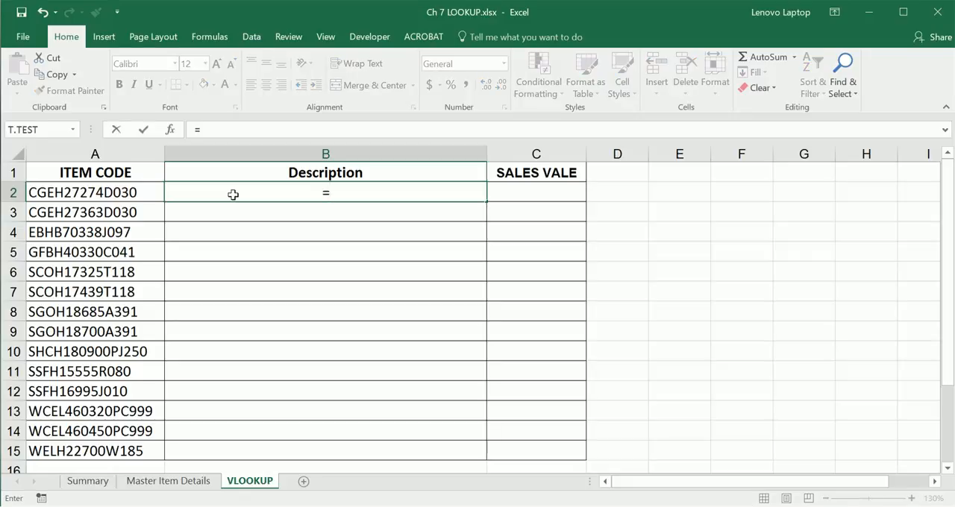
{"action": "type", "text": "VLO"}
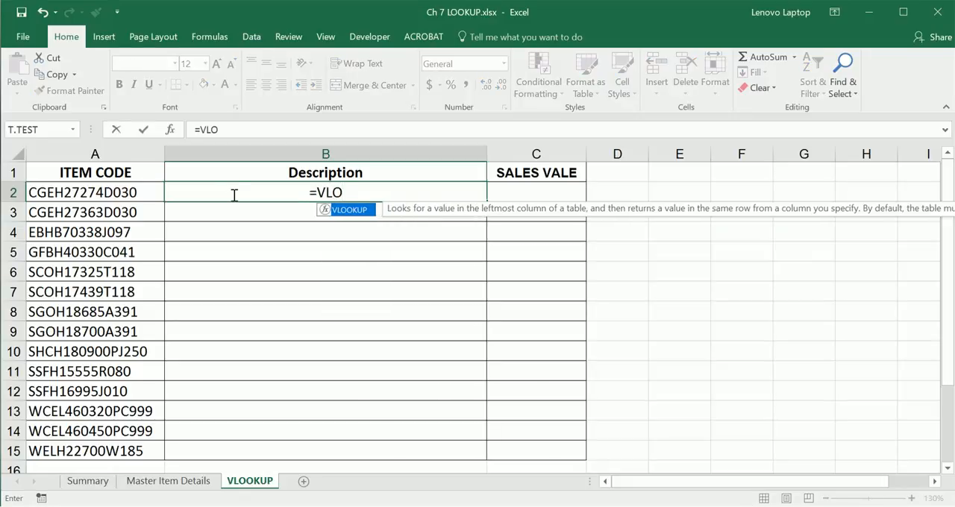
{"action": "key", "text": "Tab"}
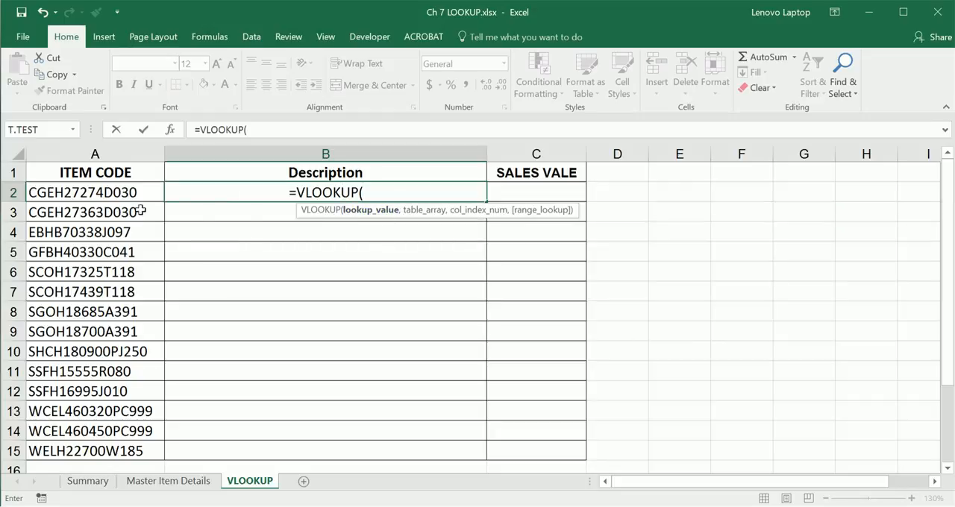
{"action": "left_click", "coordinate": [119, 193]}
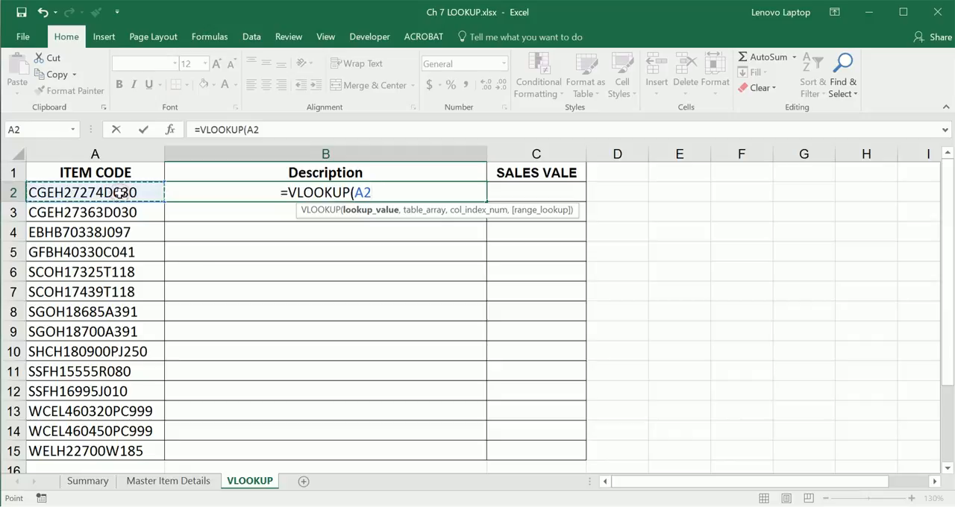
{"action": "type", "text": ","}
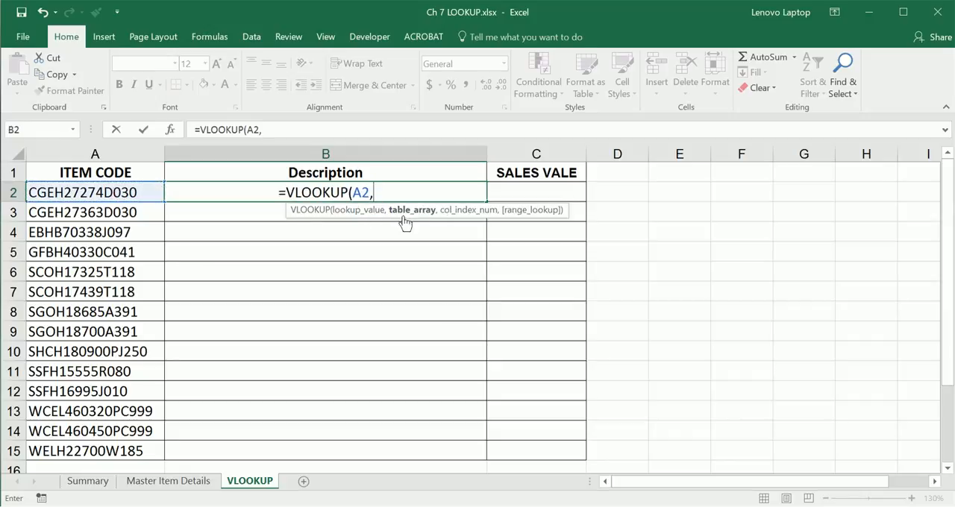
Step: Set the B2 formula's table array to the absolute range $A$1:$E$33 on the Master Item Details sheet
{"action": "left_click", "coordinate": [196, 483]}
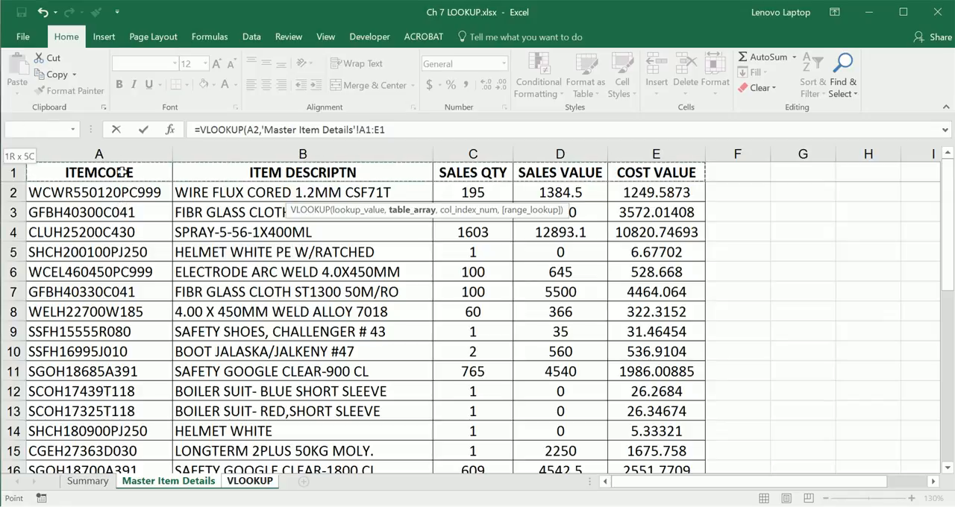
{"action": "key", "text": "ctrl+shift+Down"}
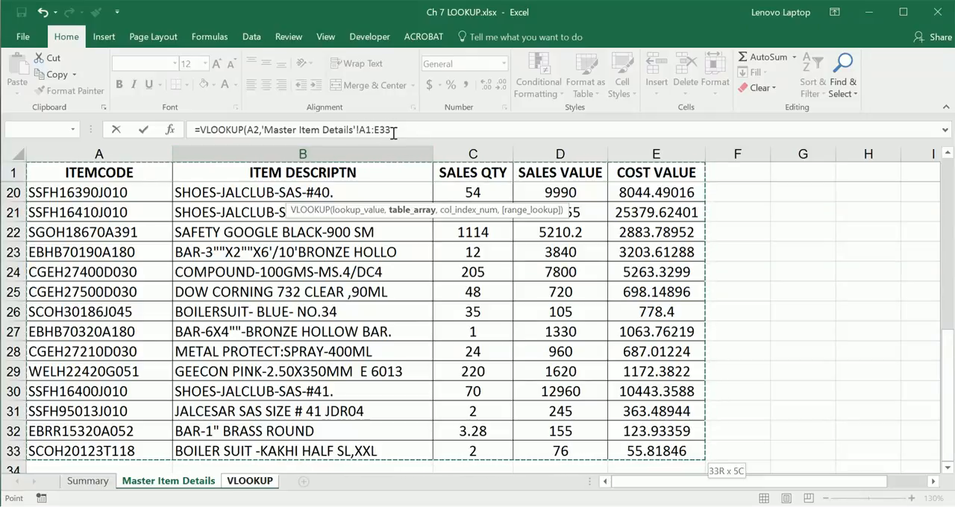
{"action": "key", "text": "F4"}
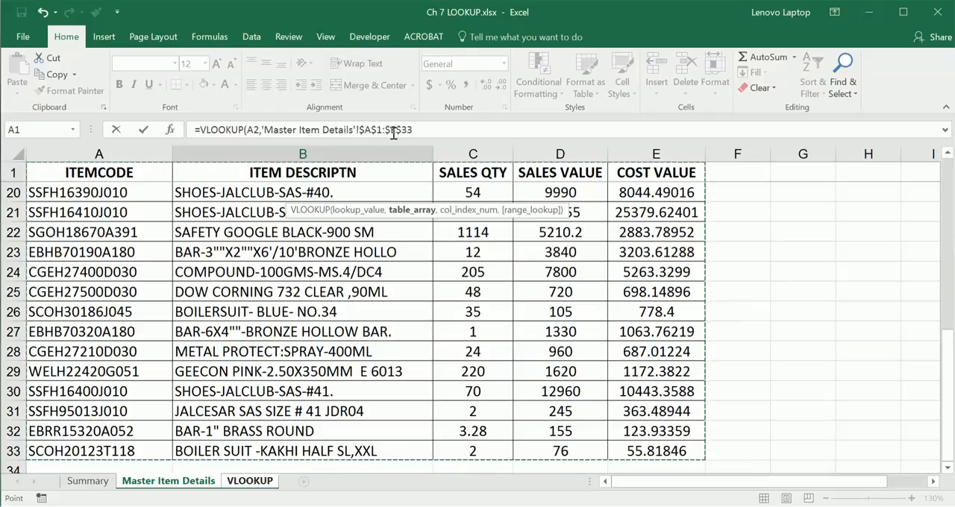
{"action": "left_click", "coordinate": [462, 132]}
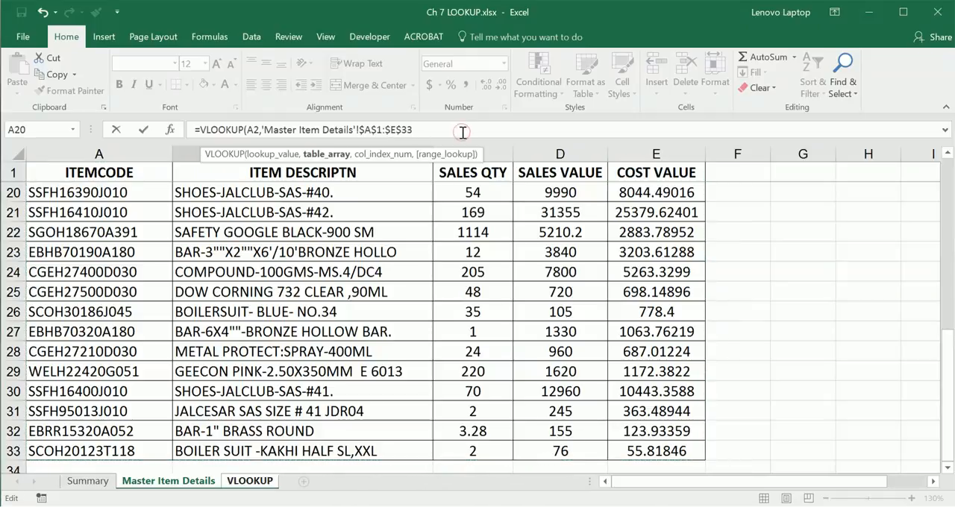
Step: Complete the B2 formula with column index 2 and range_lookup 0, and check the entered formula
{"action": "type", "text": ","}
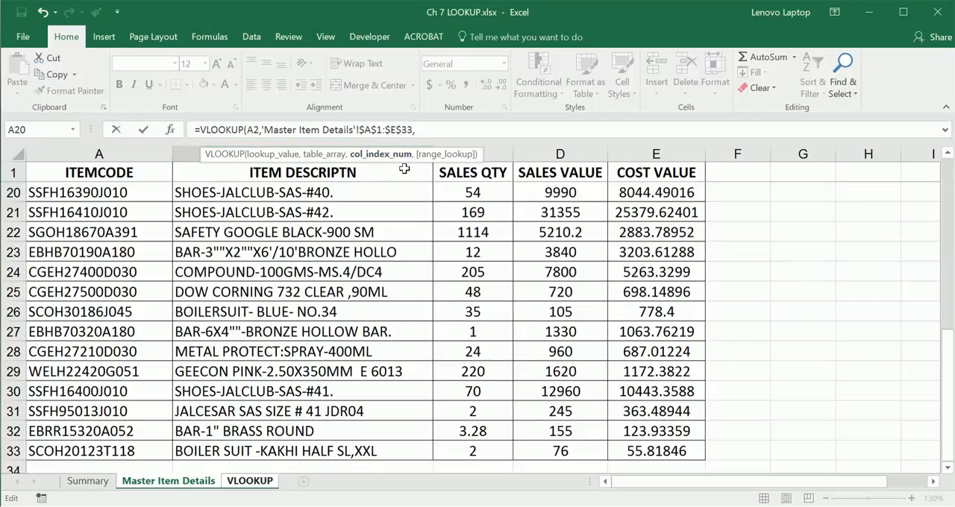
{"action": "type", "text": "2,"}
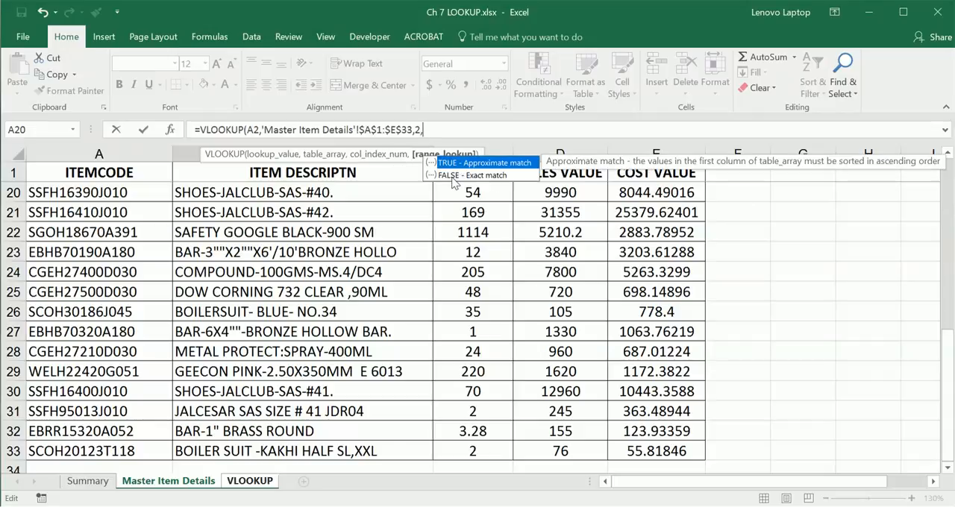
{"action": "type", "text": "0)"}
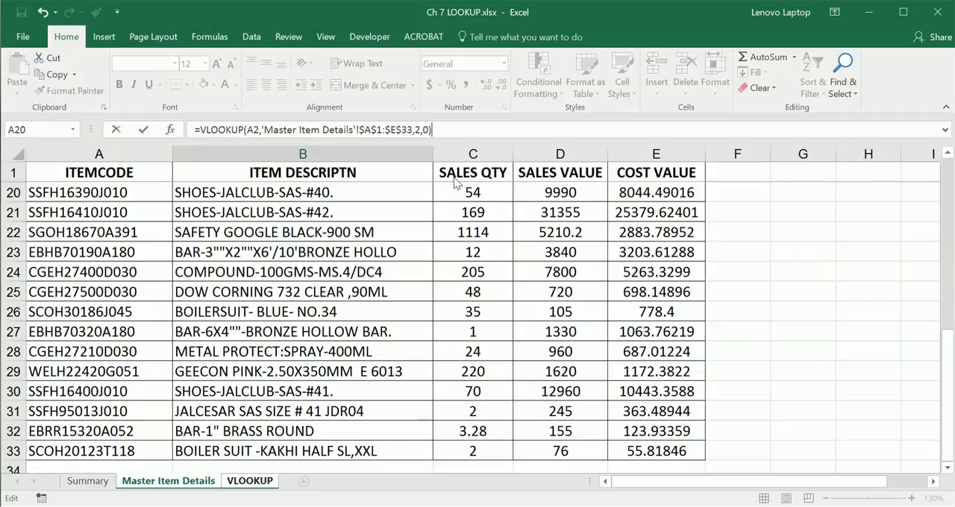
{"action": "key", "text": "Return"}
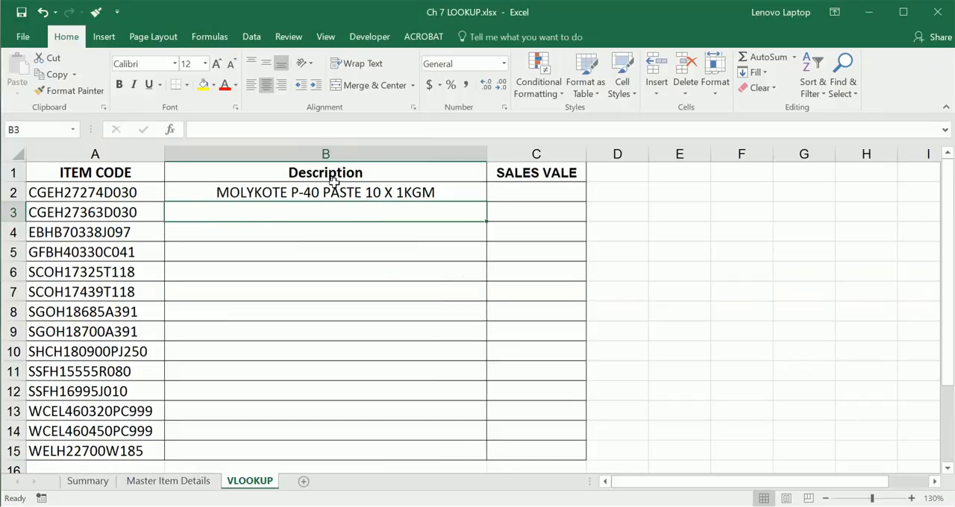
{"action": "left_click", "coordinate": [465, 194]}
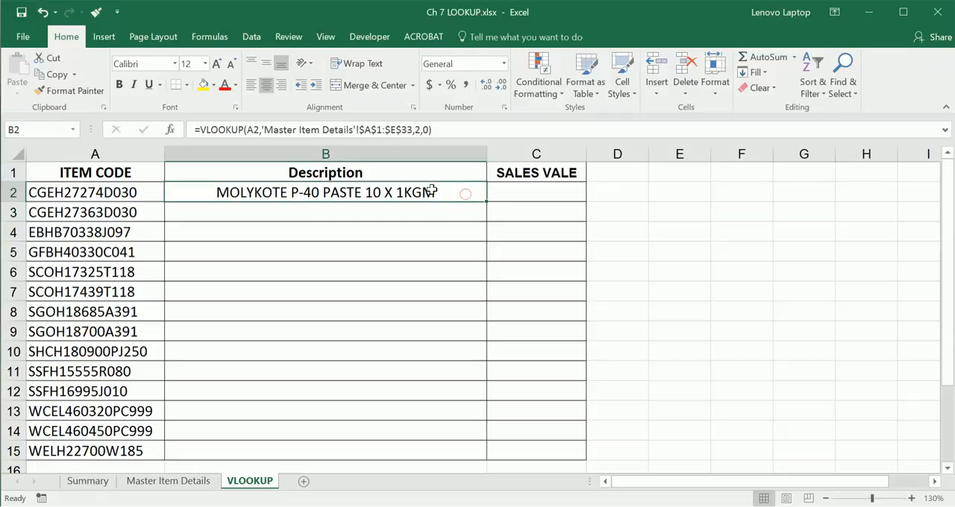
Step: Start a VLOOKUP formula in C2 under SALES VALE, leaving the lookup value empty
{"action": "left_click", "coordinate": [510, 194]}
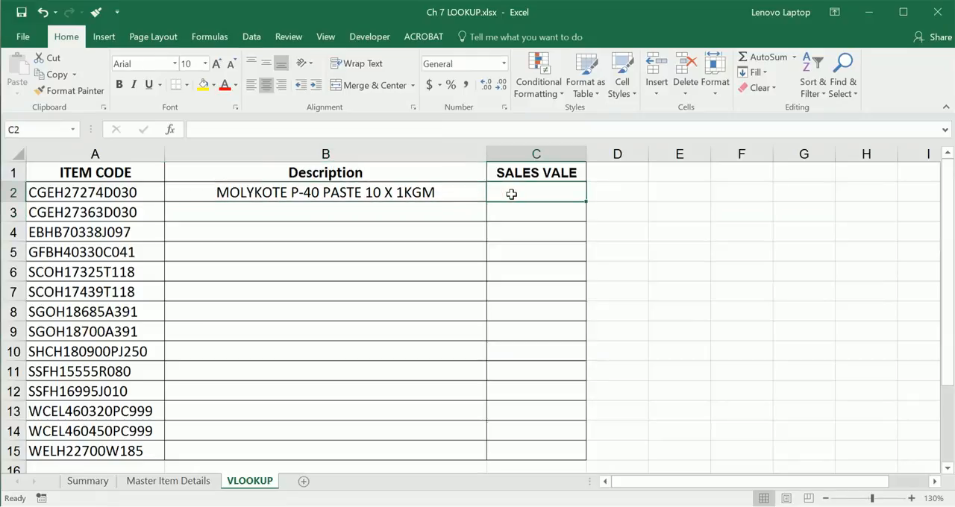
{"action": "type", "text": "=VLOOK"}
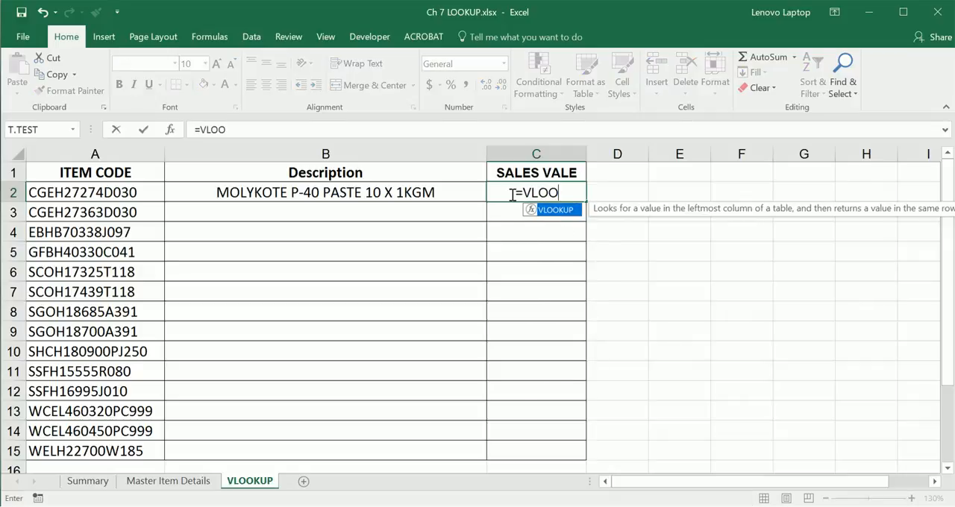
{"action": "key", "text": "Tab"}
{"action": "type", "text": ","}
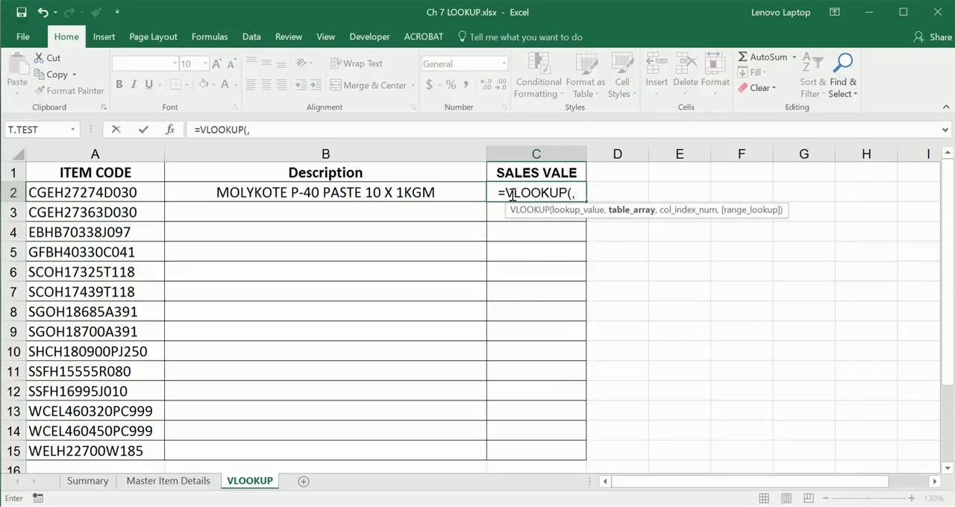
Step: Set the C2 formula's table array to the absolute range $A$1:$E$33 on the Master Item Details sheet
{"action": "left_click", "coordinate": [193, 481]}
{"action": "scroll", "coordinate": [26, 236], "scroll_direction": "up", "scroll_amount": 5}
{"action": "scroll", "coordinate": [26, 236], "scroll_direction": "up", "scroll_amount": 3}
{"action": "left_click", "coordinate": [66, 173]}
{"action": "key", "text": "ctrl+shift+Right"}
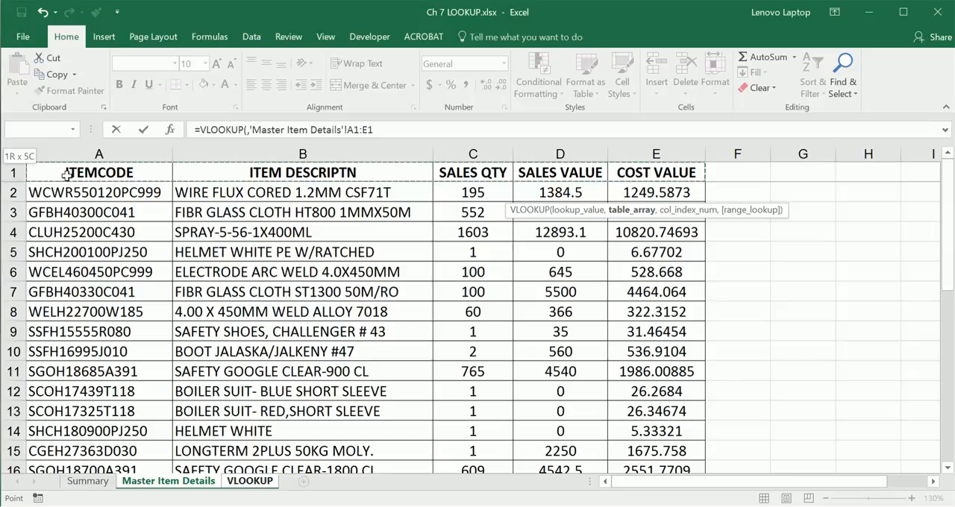
{"action": "key", "text": "ctrl+shift+Down"}
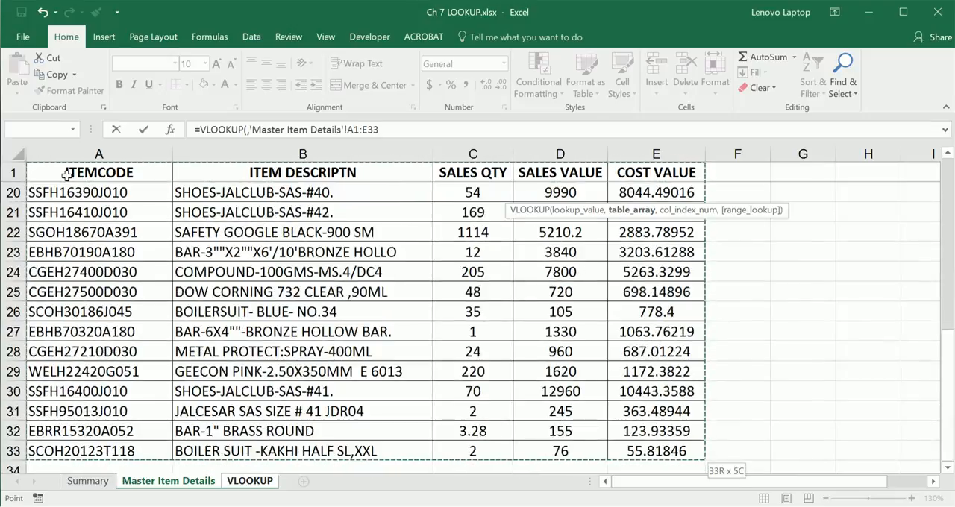
{"action": "key", "text": "F4"}
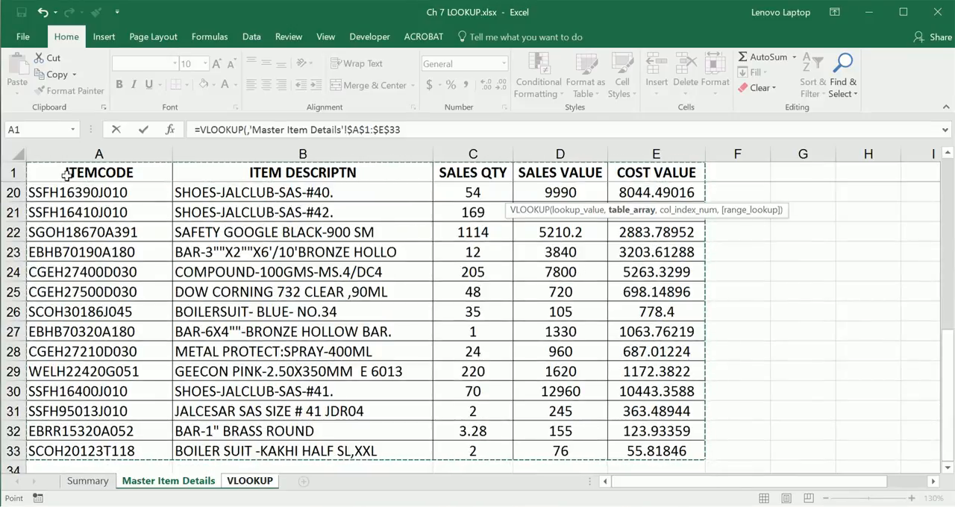
{"action": "type", "text": ","}
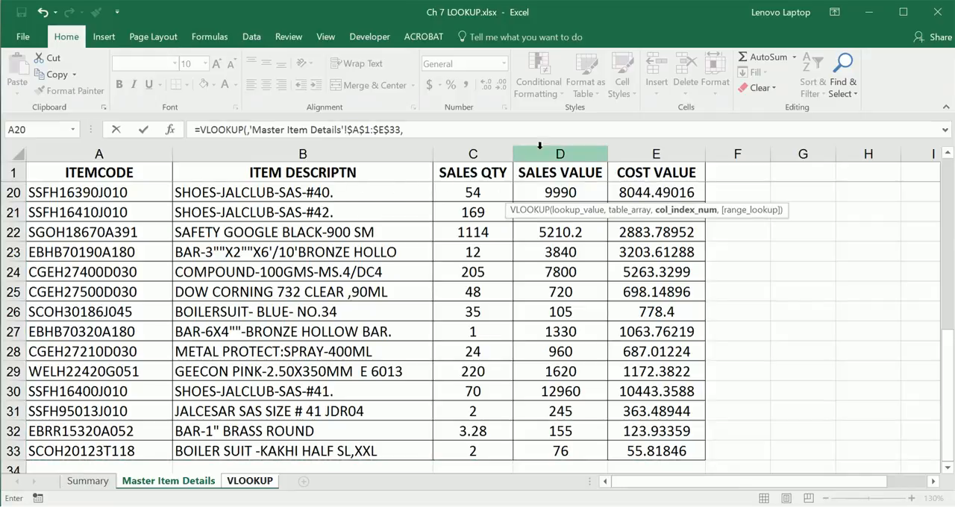
Step: Give the C2 formula column index 4 and enter it with the range_lookup argument left blank
{"action": "left_click", "coordinate": [497, 136]}
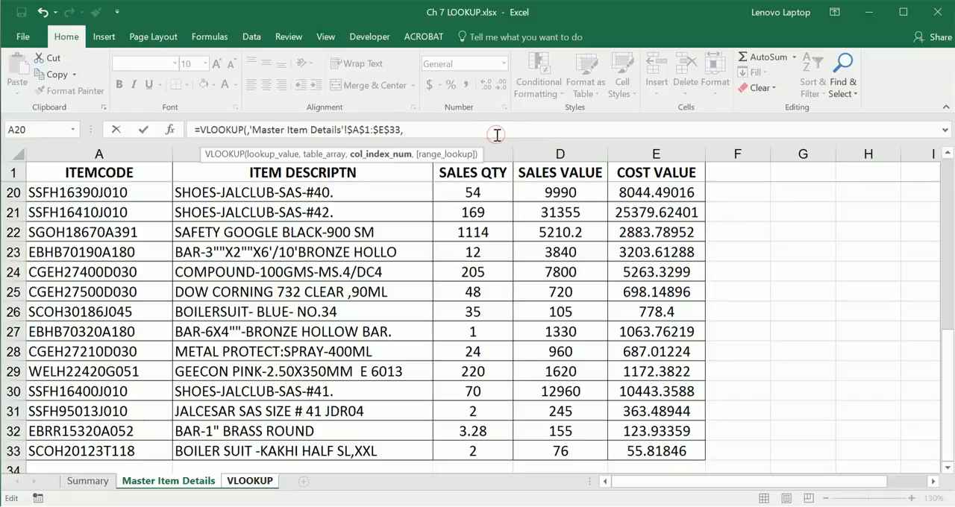
{"action": "type", "text": ","}
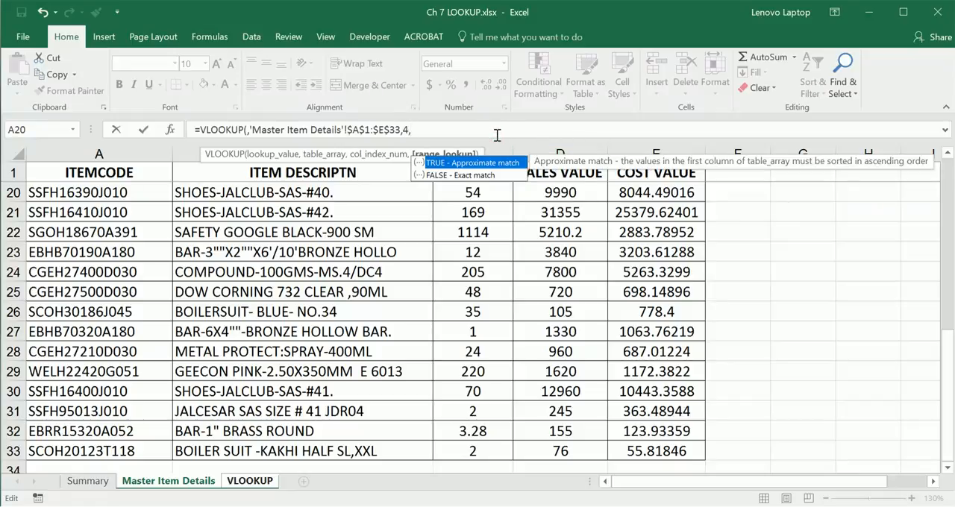
{"action": "key", "text": "Down"}
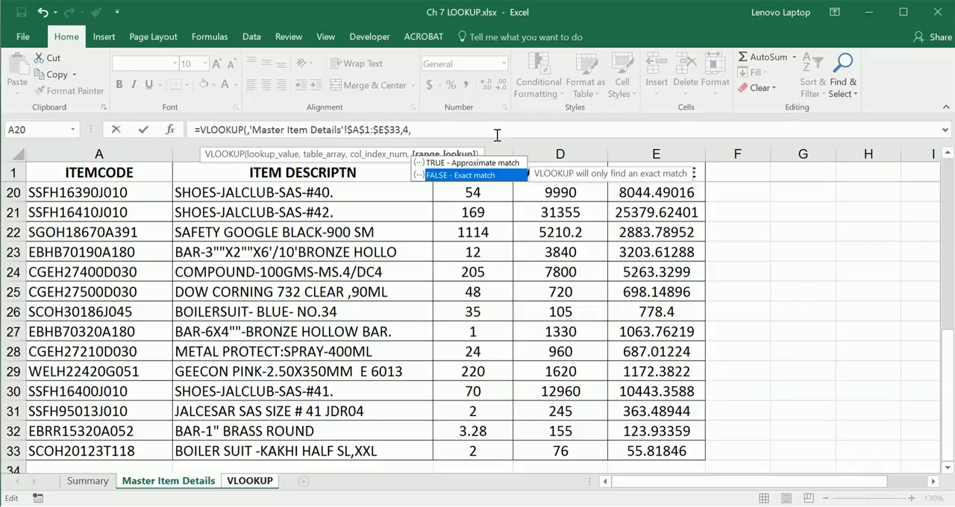
{"action": "key", "text": "Return"}
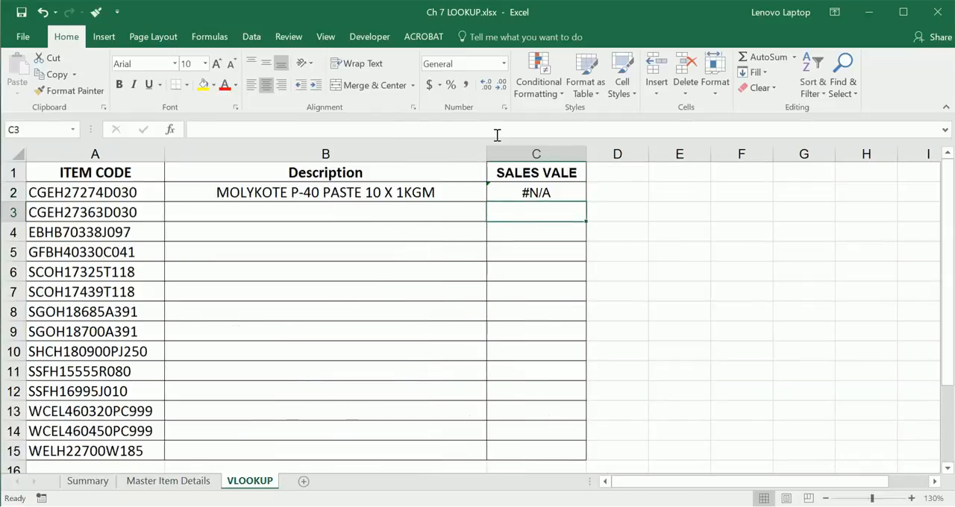
Step: Try adding FALSE as the range_lookup argument of the VLOOKUP formula in C2
{"action": "left_click", "coordinate": [523, 188]}
{"action": "left_click", "coordinate": [409, 130]}
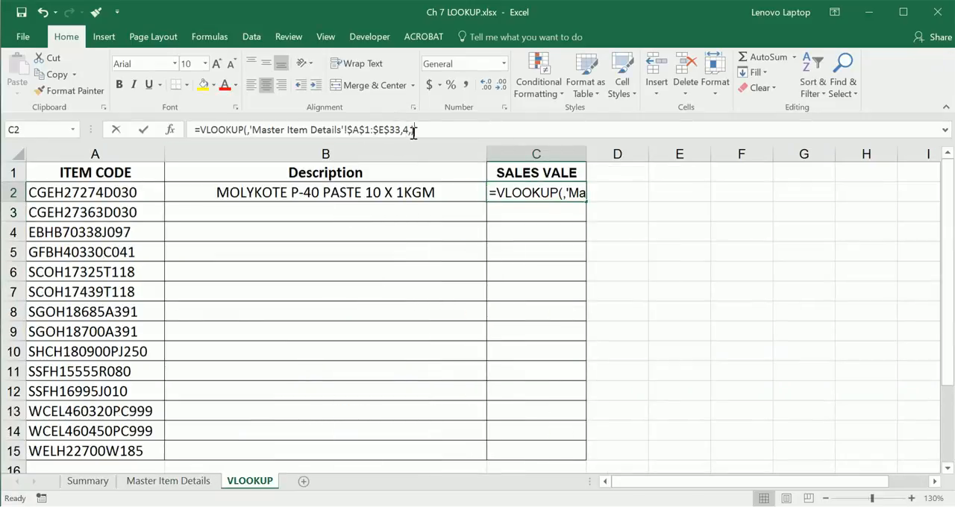
{"action": "type", "text": ",FA"}
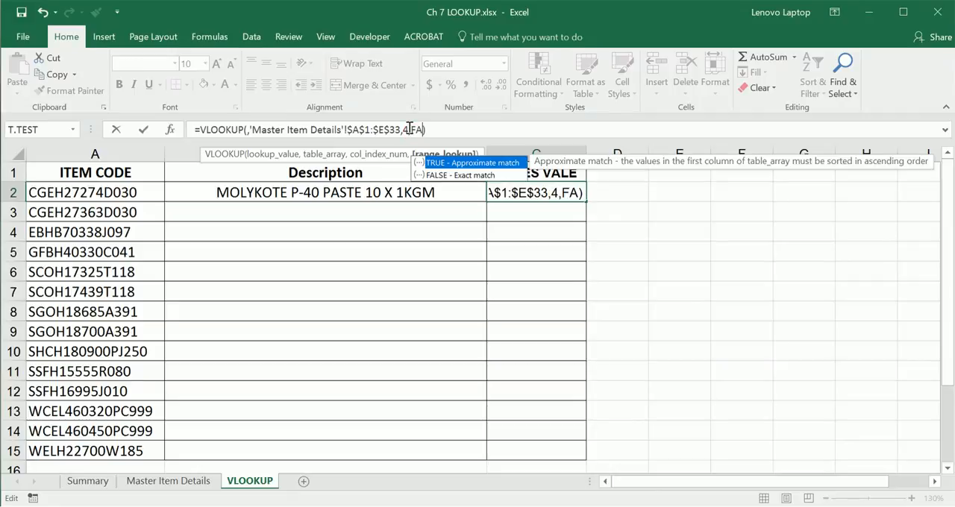
{"action": "type", "text": "LSE"}
{"action": "key", "text": "Return"}
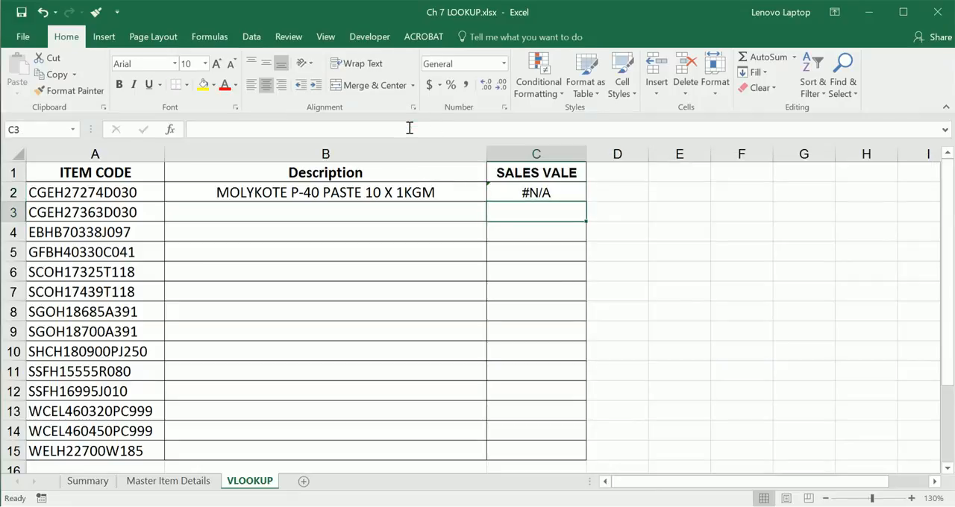
Step: Change the C2 formula's range_lookup argument to 0 and check the entered formula
{"action": "left_click", "coordinate": [409, 128]}
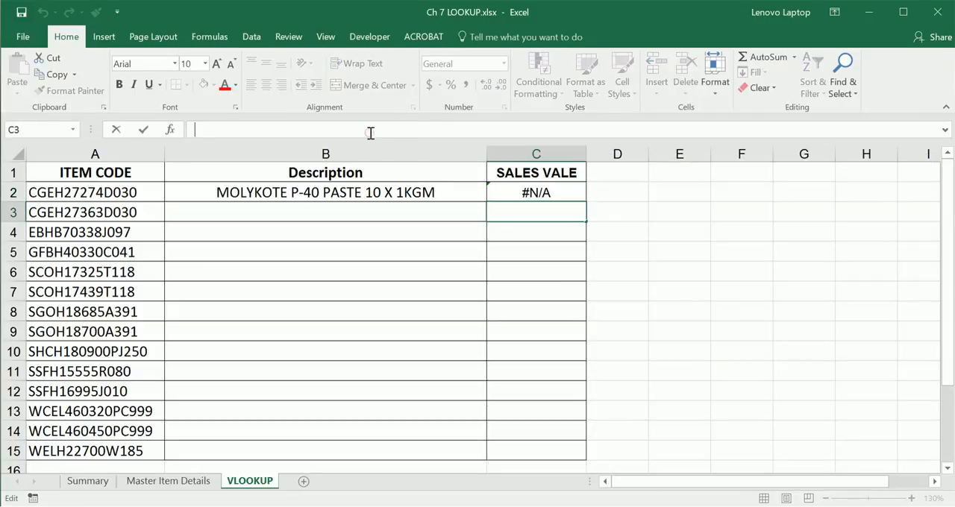
{"action": "left_click", "coordinate": [532, 188]}
{"action": "left_click", "coordinate": [417, 132]}
{"action": "left_click_drag", "start_coordinate": [410, 130], "coordinate": [439, 130]}
{"action": "type", "text": "0"}
{"action": "key", "text": "Return"}
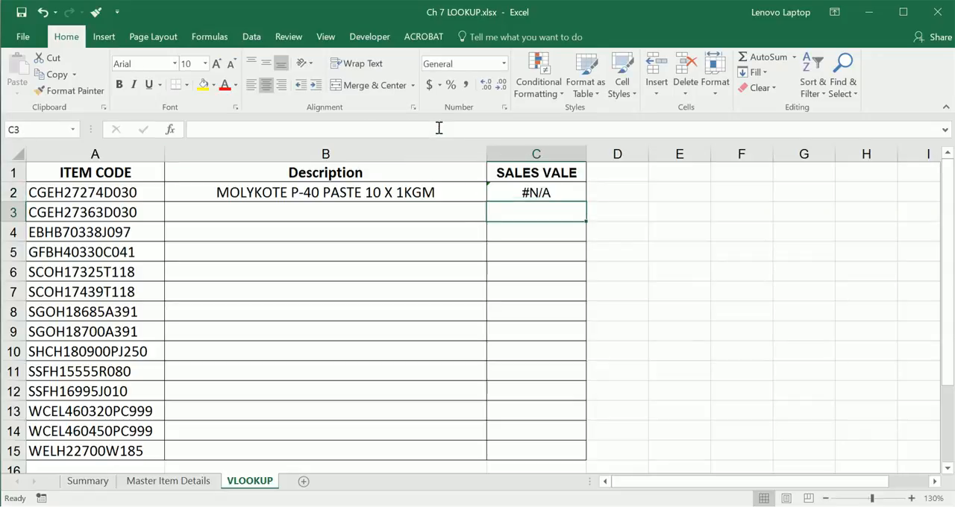
{"action": "left_click", "coordinate": [543, 193]}
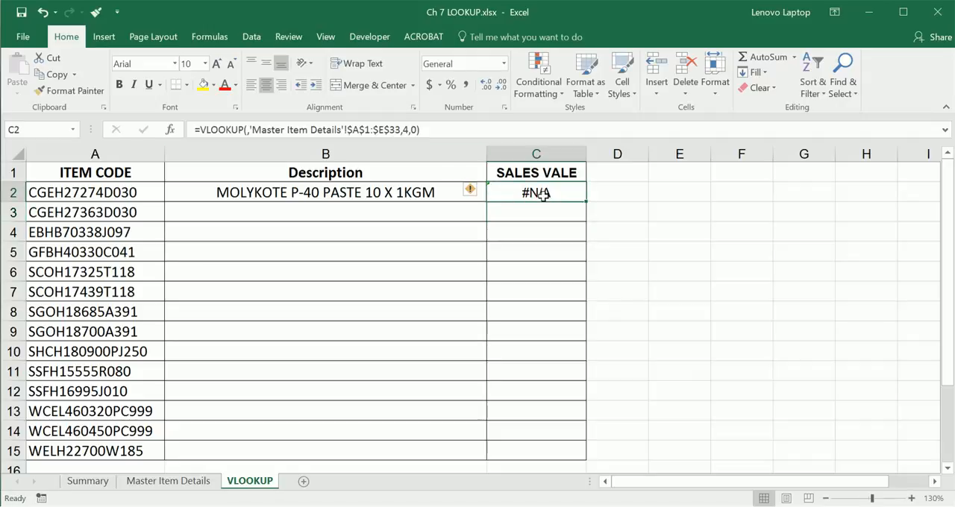
{"action": "left_click", "coordinate": [774, 505]}
{"action": "mouse_move", "coordinate": [844, 498]}
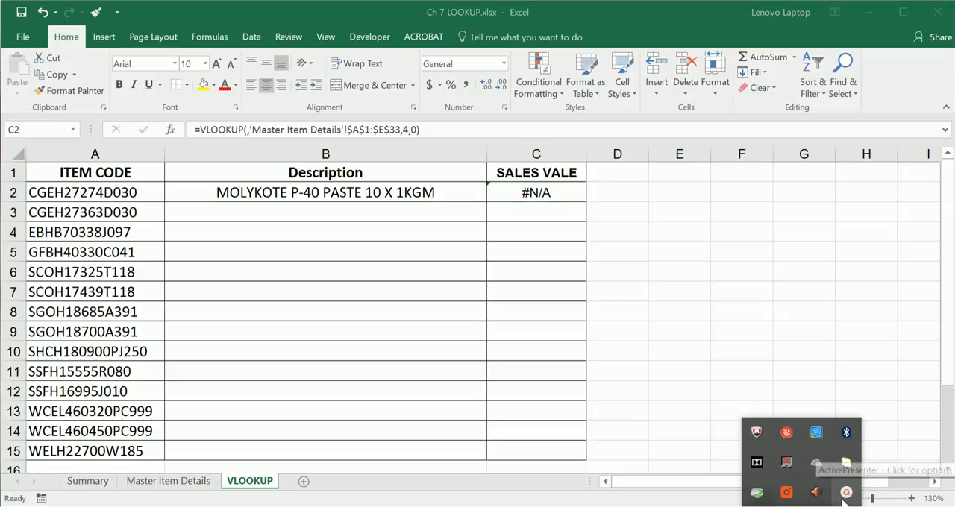
{"action": "left_click", "coordinate": [565, 5]}
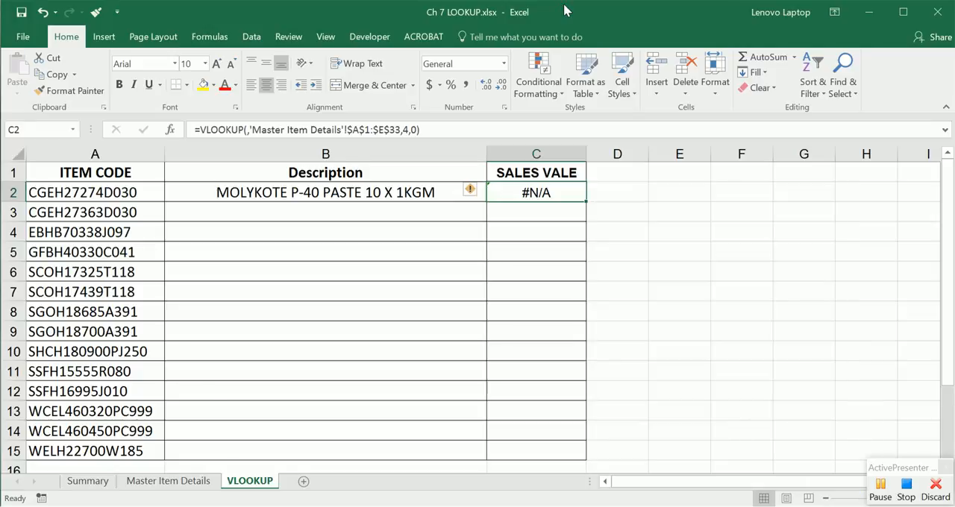
Step: Start a new VLOOKUP formula in C2 with A2 as the lookup value
{"action": "left_click", "coordinate": [519, 189]}
{"action": "type", "text": "-"}
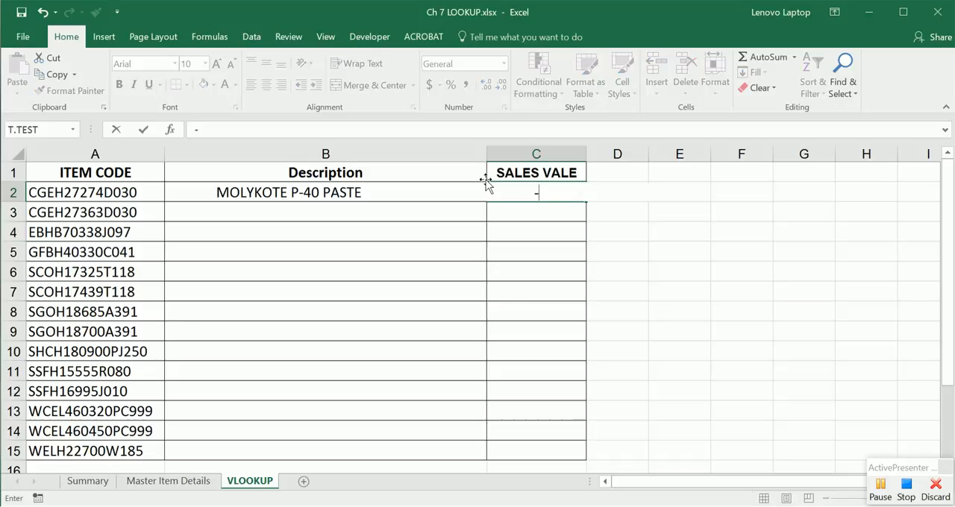
{"action": "key", "text": "Escape"}
{"action": "type", "text": "=VLOOK"}
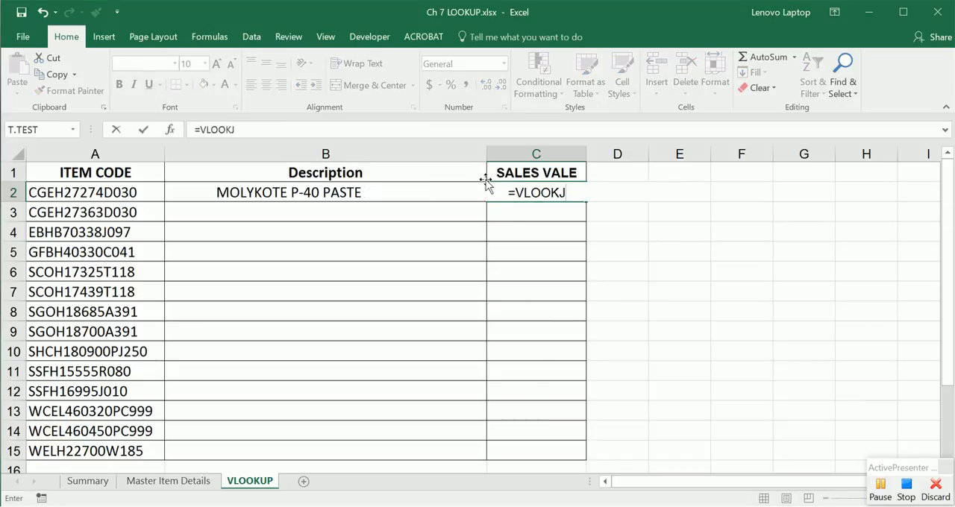
{"action": "key", "text": "Tab"}
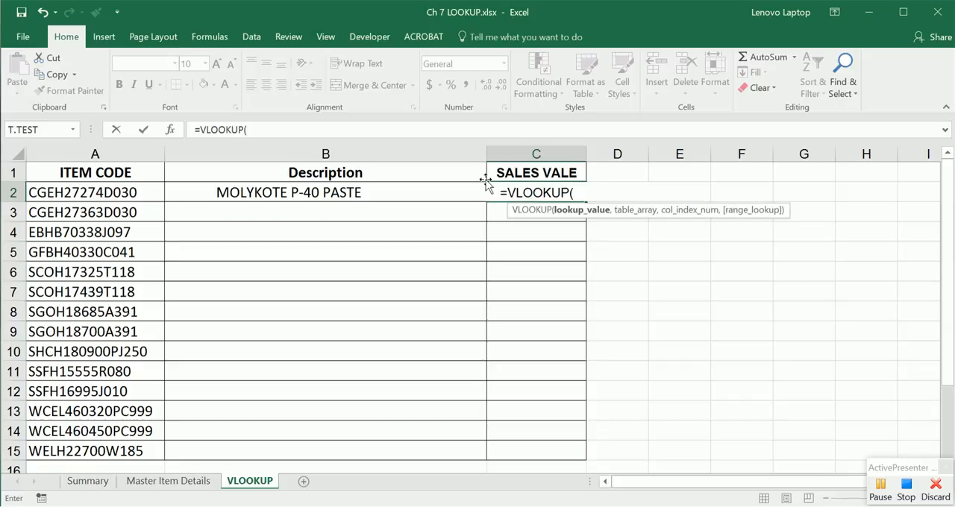
{"action": "left_click", "coordinate": [121, 192]}
{"action": "type", "text": ","}
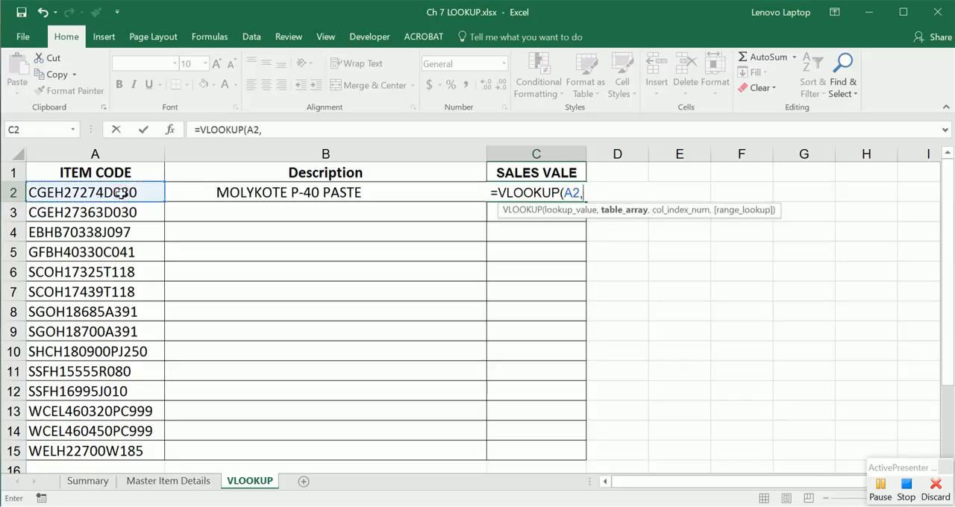
Step: Set the C2 formula's table array to the absolute range $A$1:$E$33 on the Master Item Details sheet
{"action": "left_click", "coordinate": [168, 481]}
{"action": "left_click", "coordinate": [116, 179]}
{"action": "key", "text": "ctrl+shift+Right"}
{"action": "key", "text": "ctrl+shift+Down"}
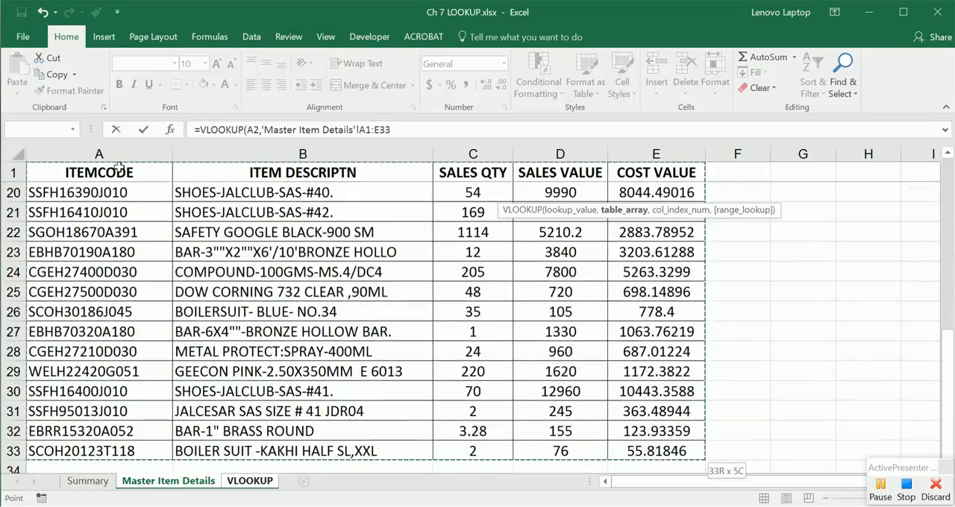
{"action": "key", "text": "F4"}
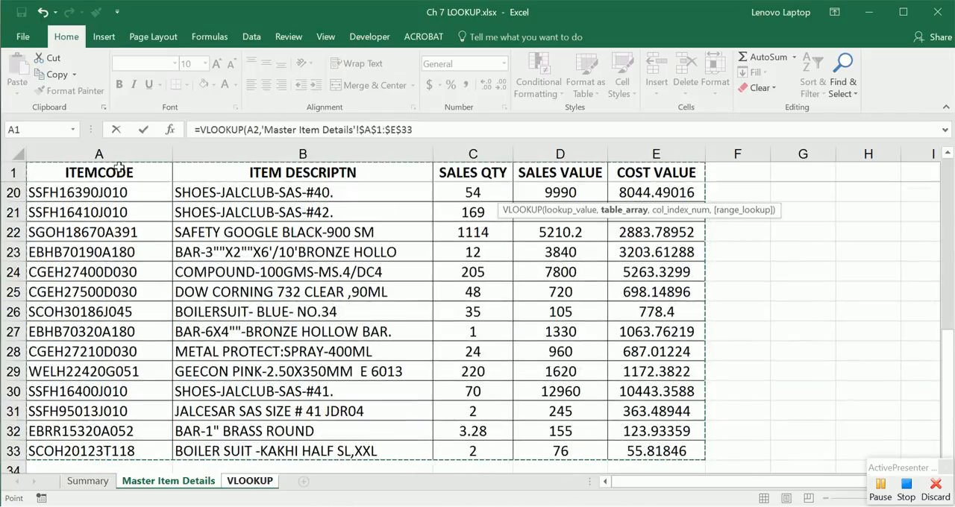
{"action": "type", "text": ","}
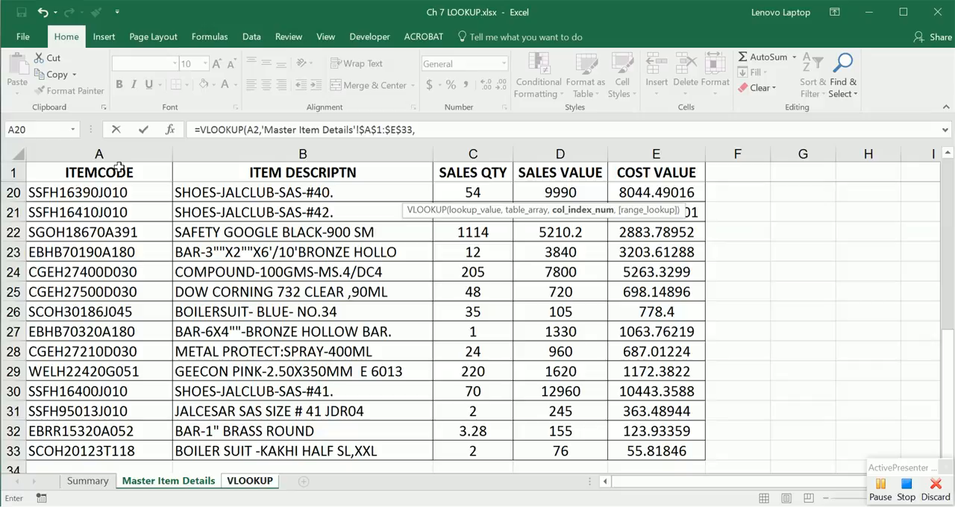
{"action": "type", "text": "4"}
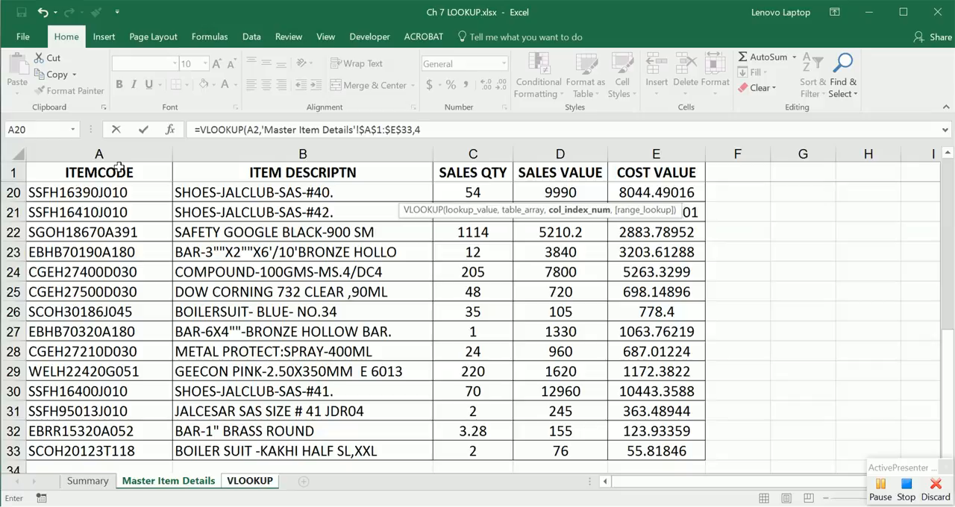
{"action": "type", "text": ",0"}
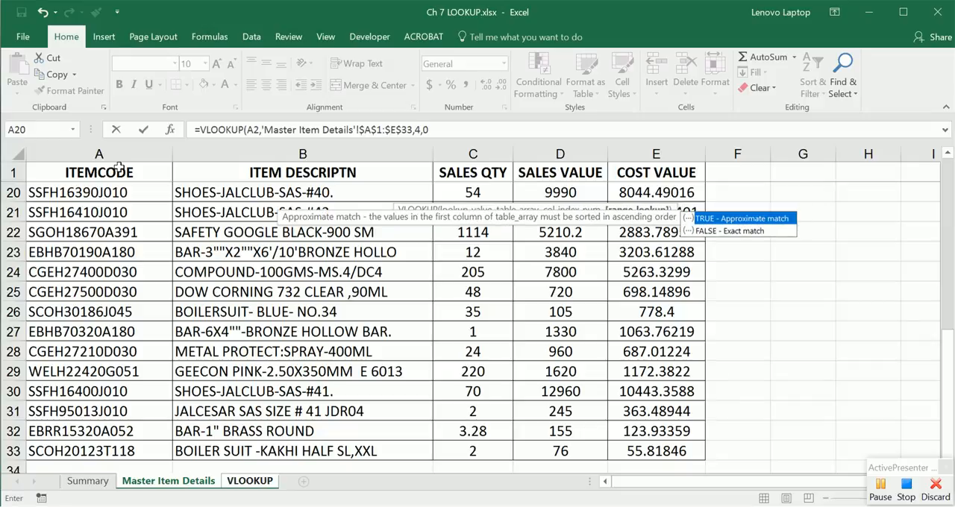
Step: Complete the C2 formula with column index 4 and range_lookup 0
{"action": "key", "text": "Return"}
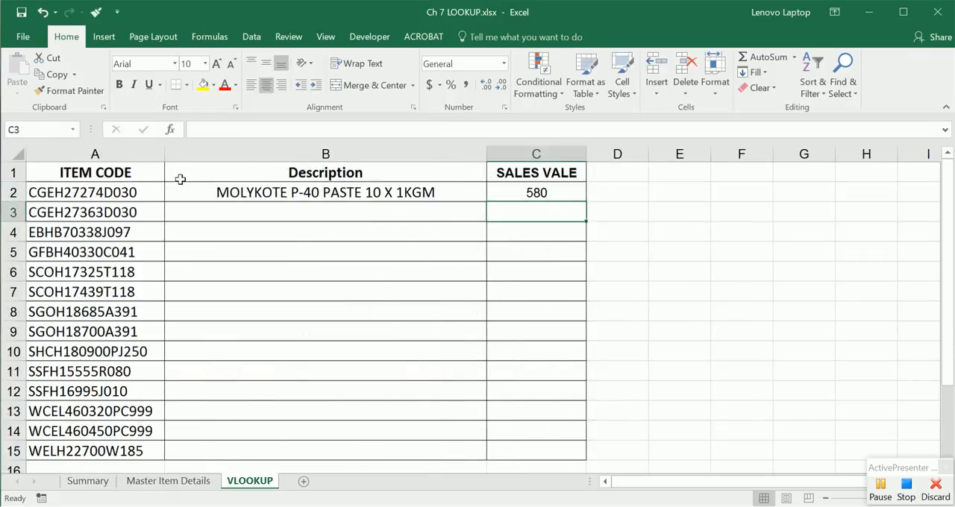
Step: Replace the range_lookup argument in the C2 formula with FALSE
{"action": "left_click", "coordinate": [553, 196]}
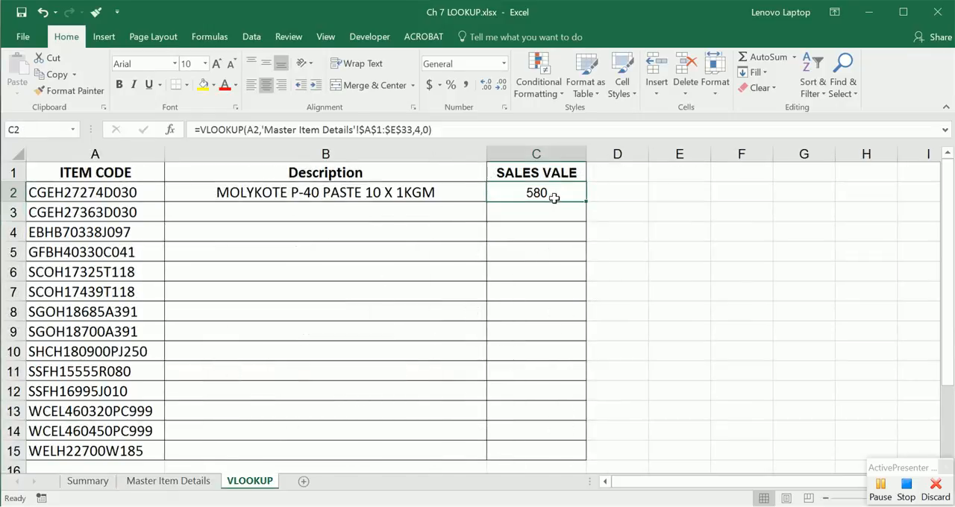
{"action": "left_click", "coordinate": [425, 132]}
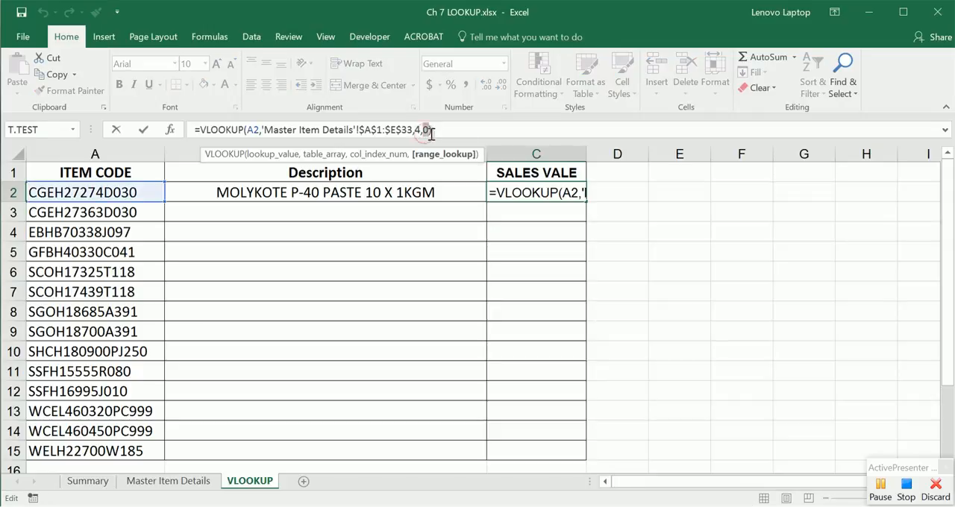
{"action": "type", "text": "FALSE"}
{"action": "key", "text": "Return"}
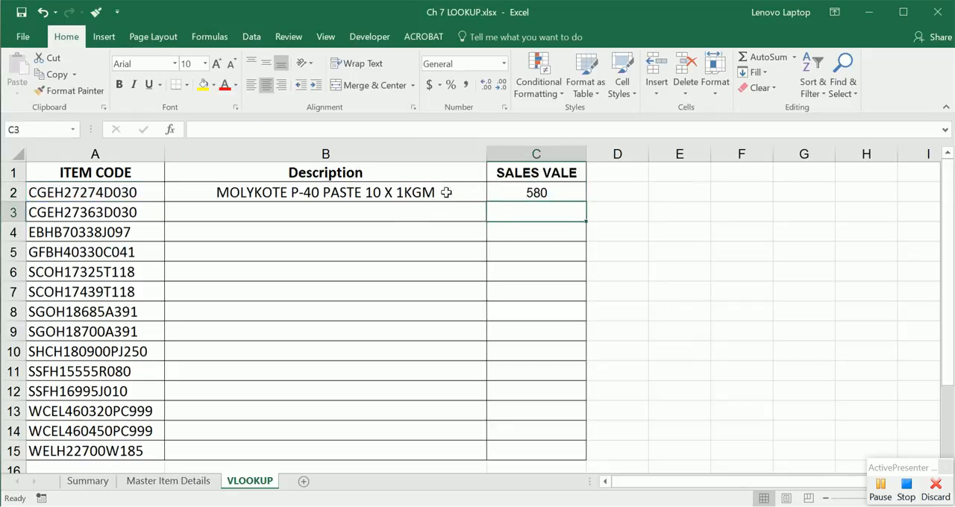
Step: Fill the Description and SALES VALE formulas from B2 and C2 down through row 15
{"action": "left_click", "coordinate": [472, 190]}
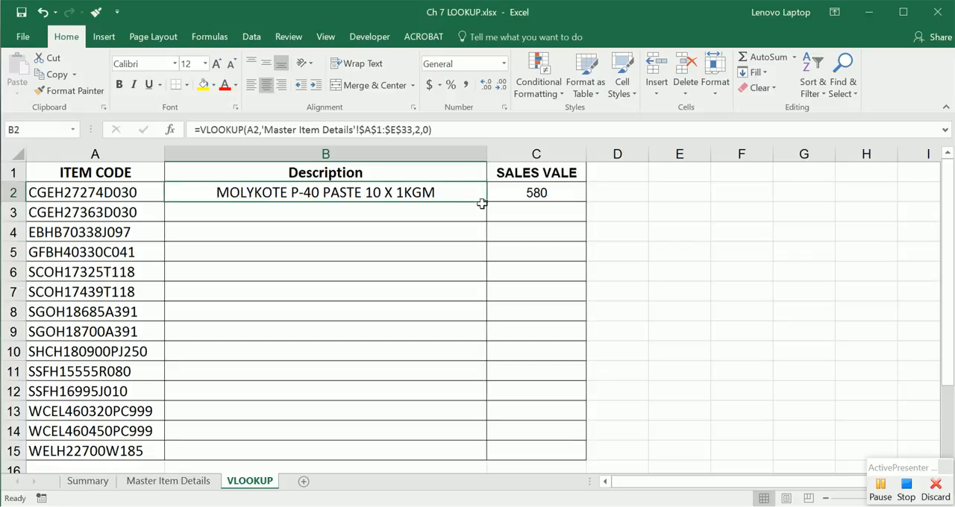
{"action": "left_click_drag", "start_coordinate": [483, 202], "coordinate": [489, 462]}
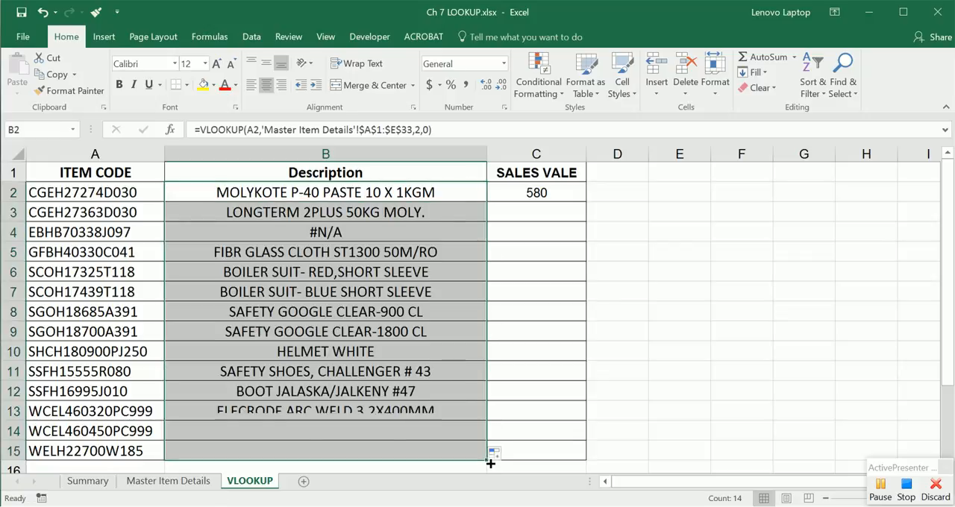
{"action": "key", "text": "ctrl+z"}
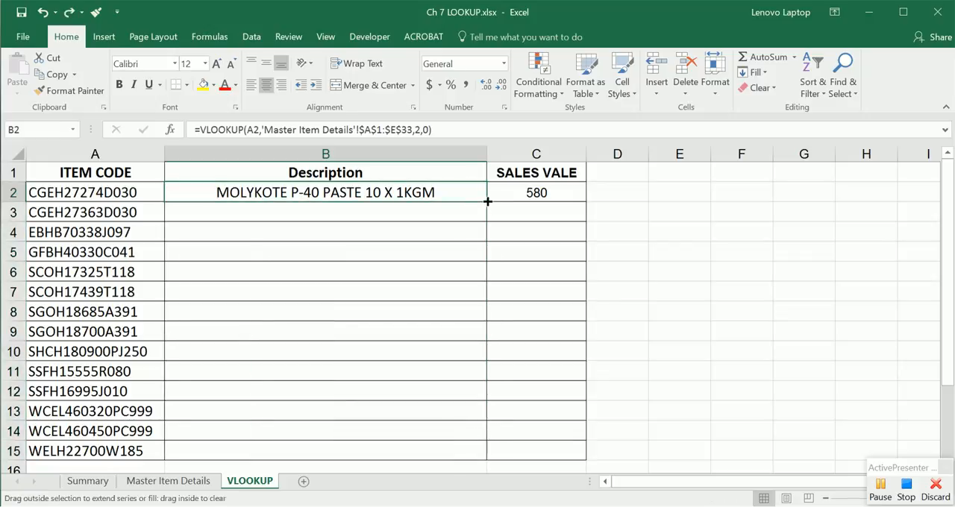
{"action": "double_click", "coordinate": [486, 202]}
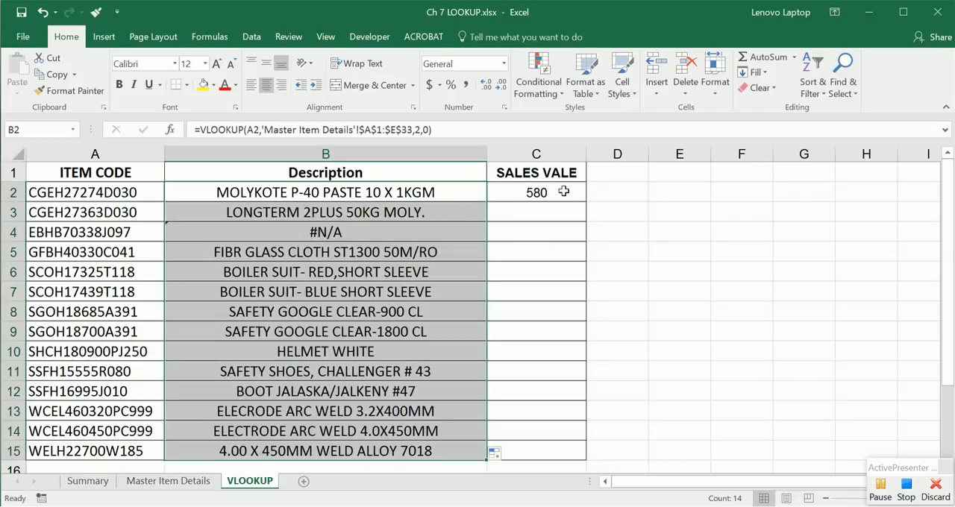
{"action": "left_click", "coordinate": [563, 191]}
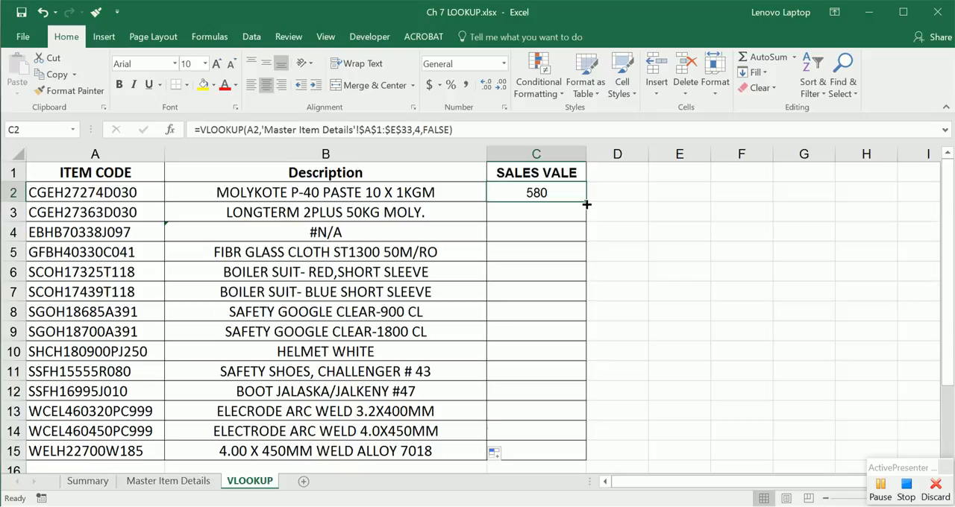
{"action": "double_click", "coordinate": [587, 204]}
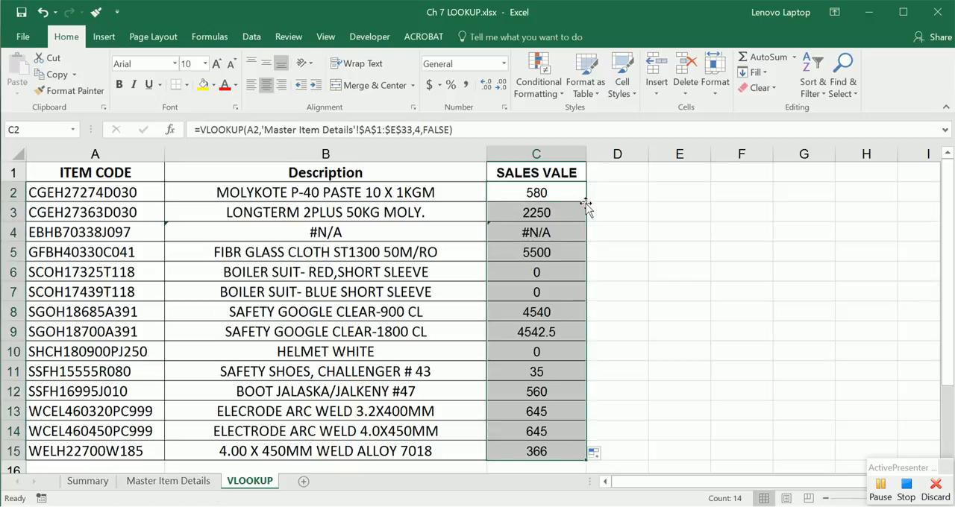
Step: Copy item code SGOH18685A391 from A8 and find it on the Master Item Details sheet
{"action": "left_click", "coordinate": [384, 415]}
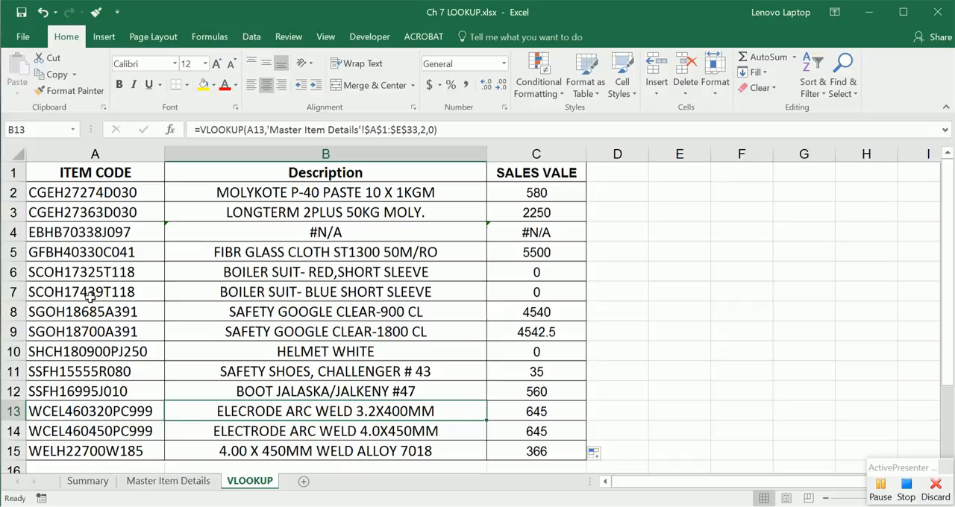
{"action": "left_click_drag", "start_coordinate": [529, 319], "coordinate": [119, 317]}
{"action": "left_click", "coordinate": [118, 318]}
{"action": "key", "text": "ctrl+c"}
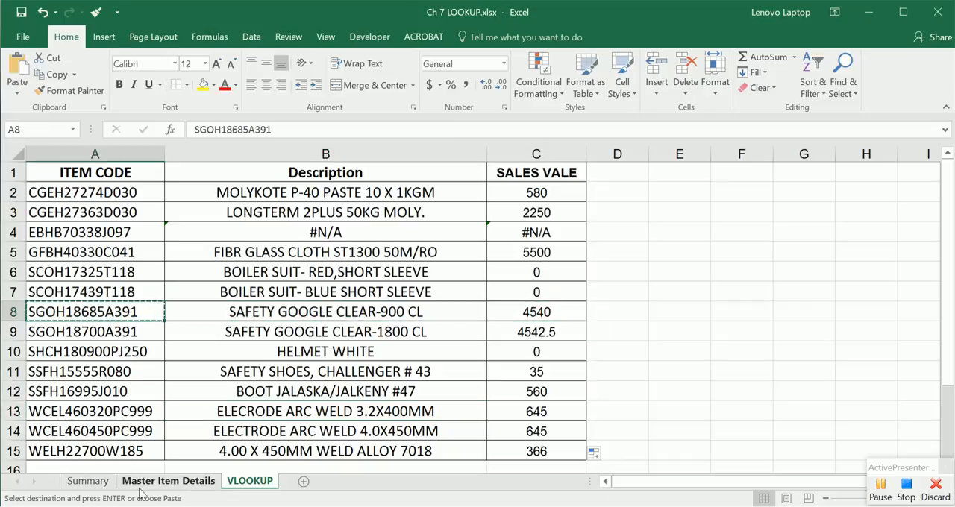
{"action": "left_click", "coordinate": [158, 481]}
{"action": "left_click", "coordinate": [266, 286]}
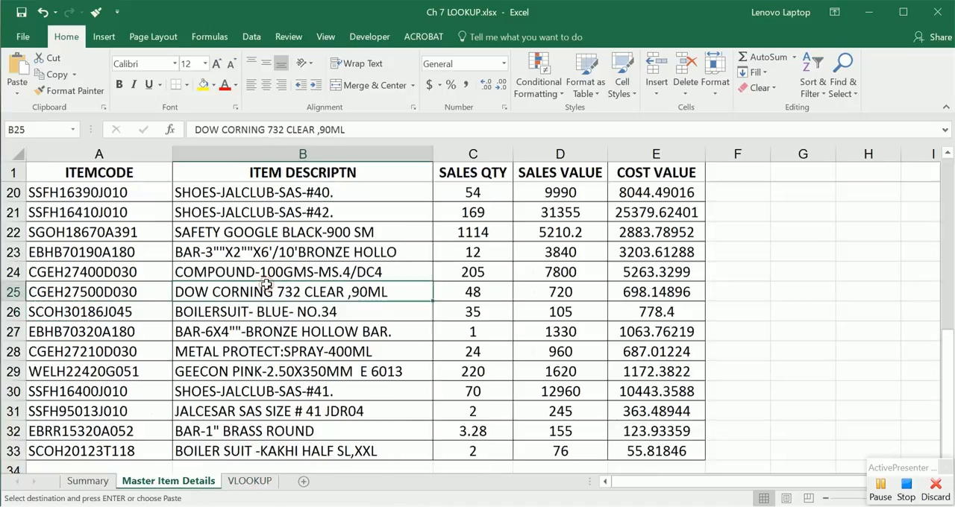
{"action": "key", "text": "ctrl+f"}
{"action": "key", "text": "ctrl+v"}
{"action": "left_click", "coordinate": [418, 369]}
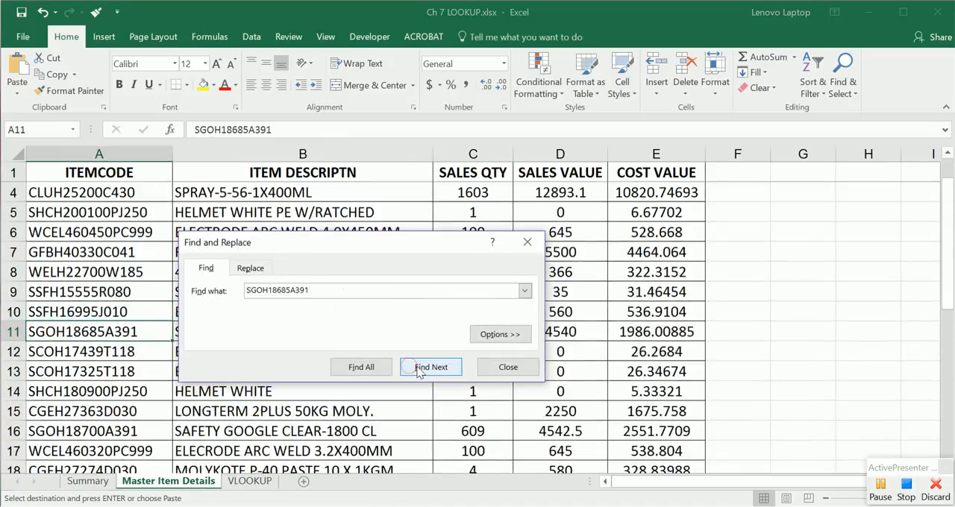
{"action": "left_click", "coordinate": [497, 367]}
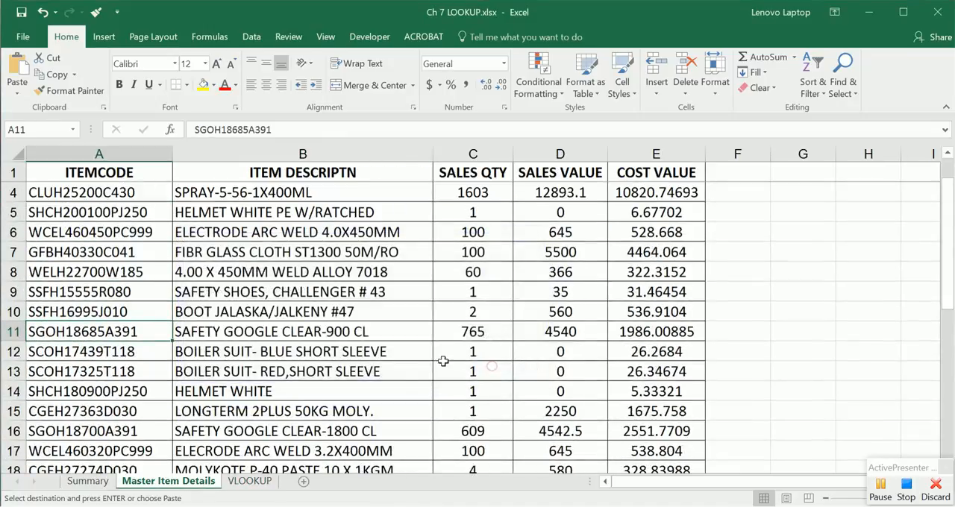
Step: Compare the description and sales value in row 11 of Master Item Details with row 8 of the VLOOKUP sheet
{"action": "left_click", "coordinate": [8, 331]}
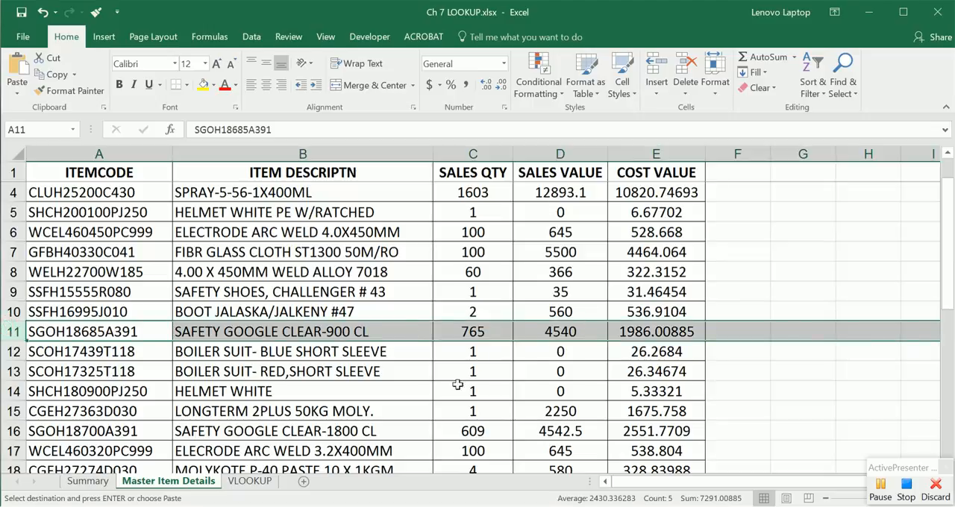
{"action": "left_click", "coordinate": [249, 481]}
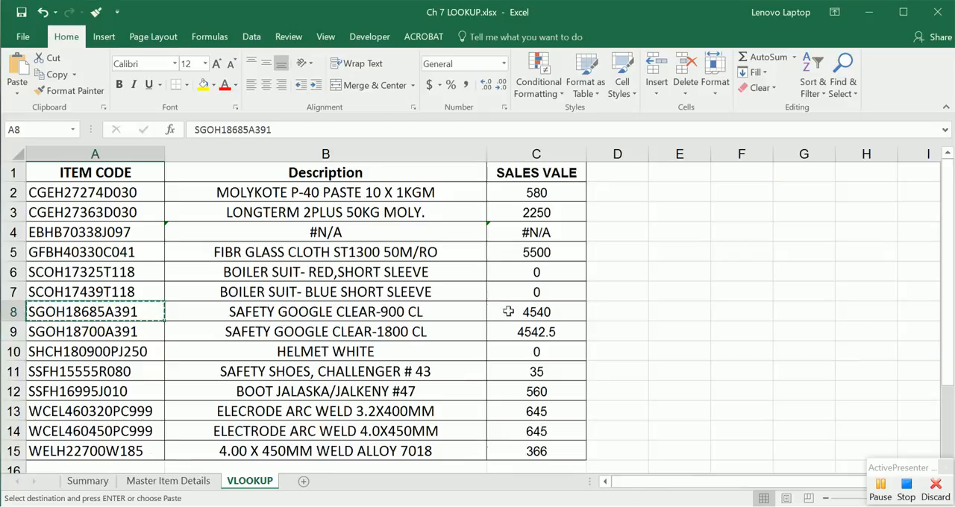
{"action": "left_click_drag", "start_coordinate": [508, 312], "coordinate": [82, 312]}
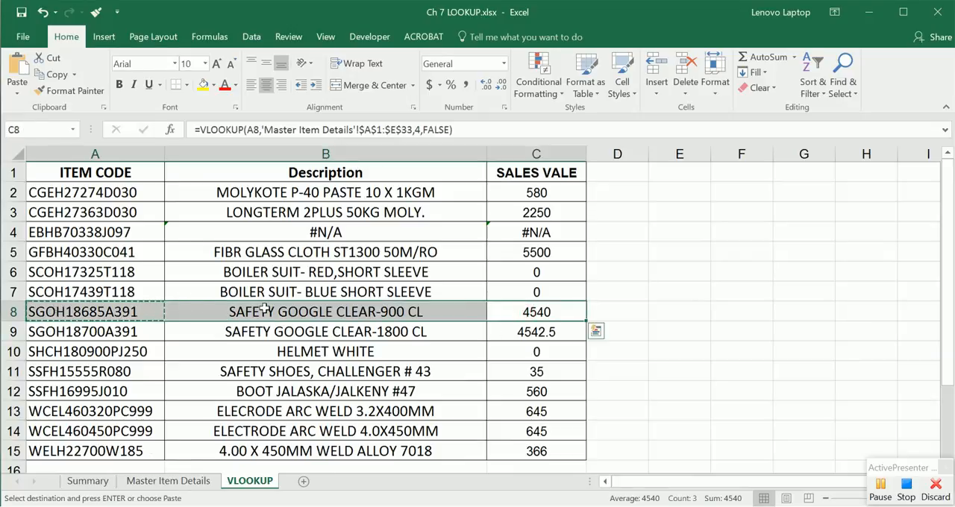
{"action": "left_click", "coordinate": [193, 481]}
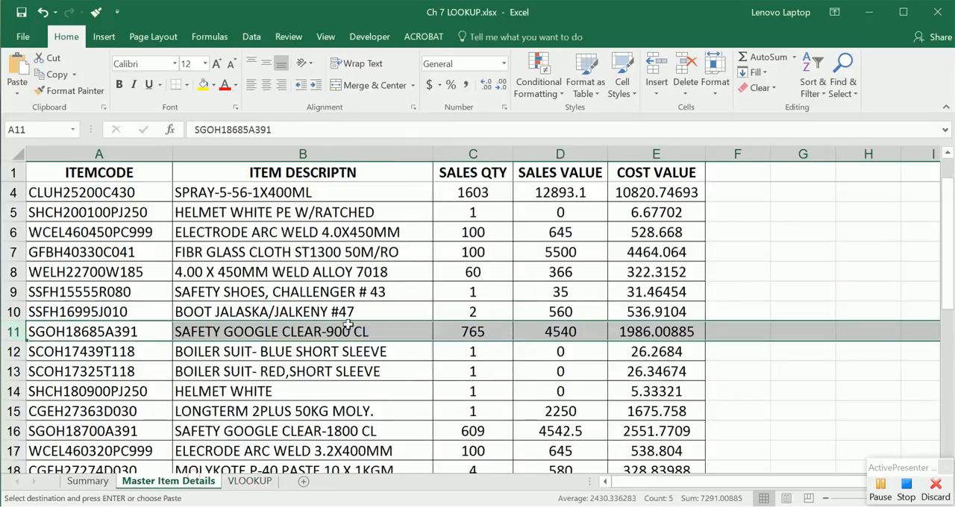
Step: Copy item code EBHB70338J097 from A4, search for it on the Master Item Details sheet, and return to the VLOOKUP sheet
{"action": "left_click", "coordinate": [253, 481]}
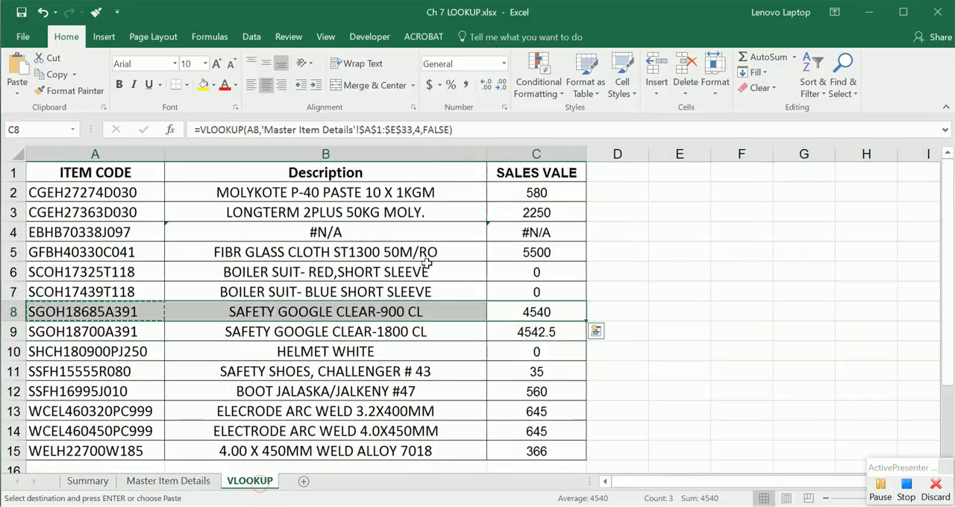
{"action": "left_click", "coordinate": [276, 231]}
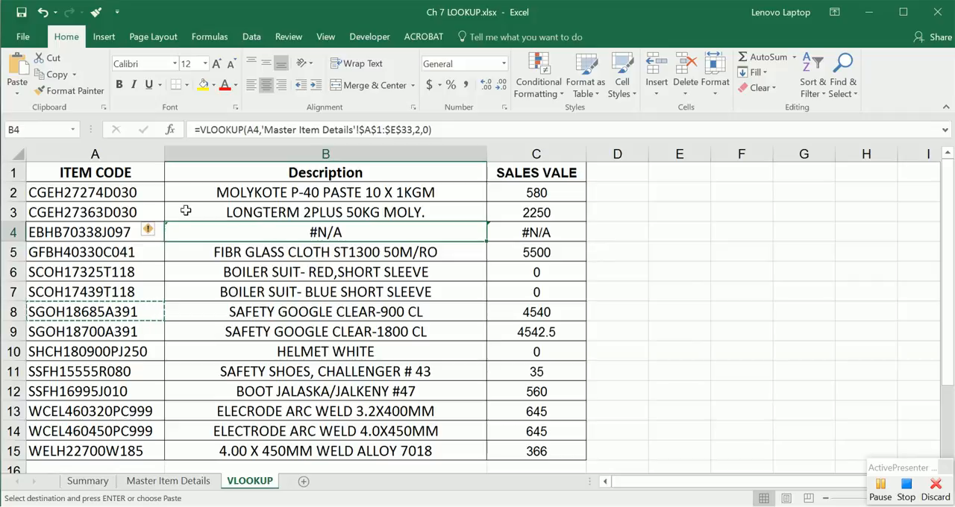
{"action": "left_click", "coordinate": [111, 234]}
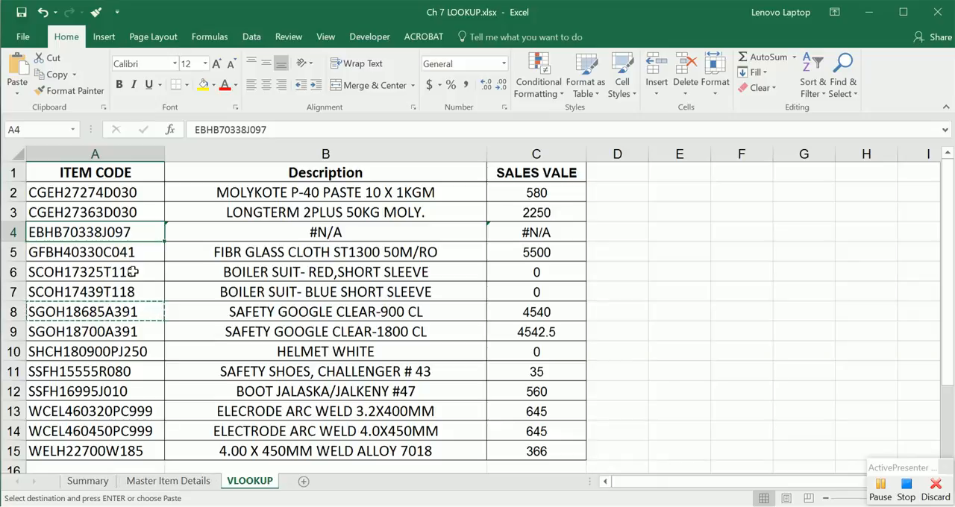
{"action": "left_click", "coordinate": [168, 481]}
{"action": "left_click", "coordinate": [154, 223]}
{"action": "key", "text": "ctrl+f"}
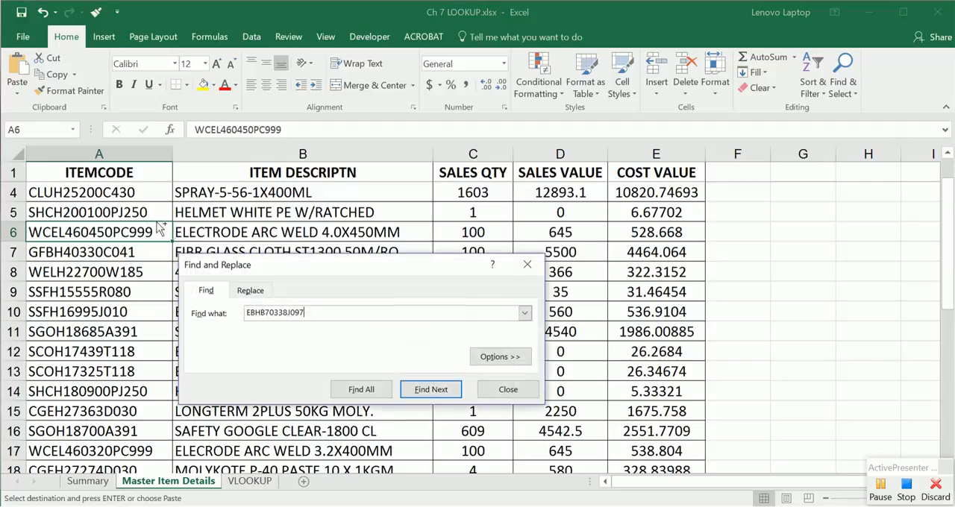
{"action": "left_click", "coordinate": [417, 389]}
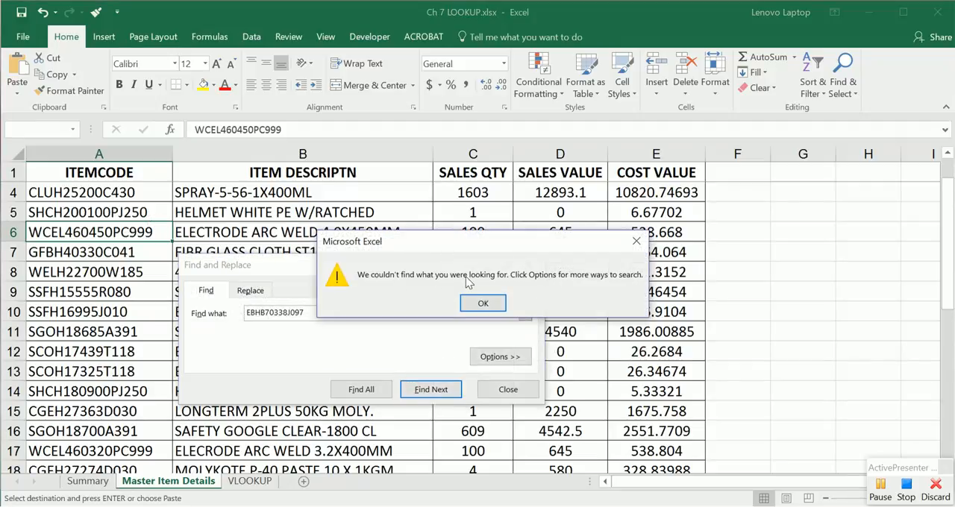
{"action": "left_click", "coordinate": [483, 303]}
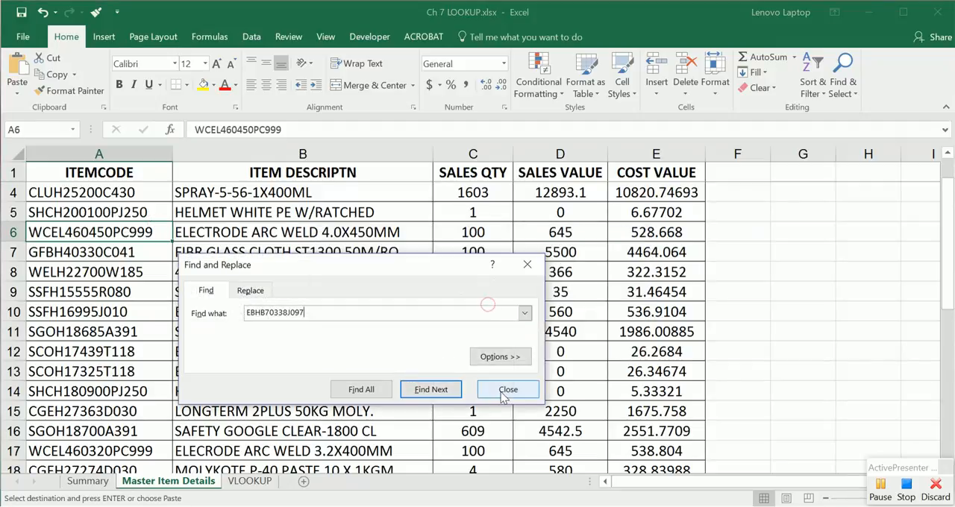
{"action": "left_click", "coordinate": [507, 388]}
{"action": "left_click", "coordinate": [249, 481]}
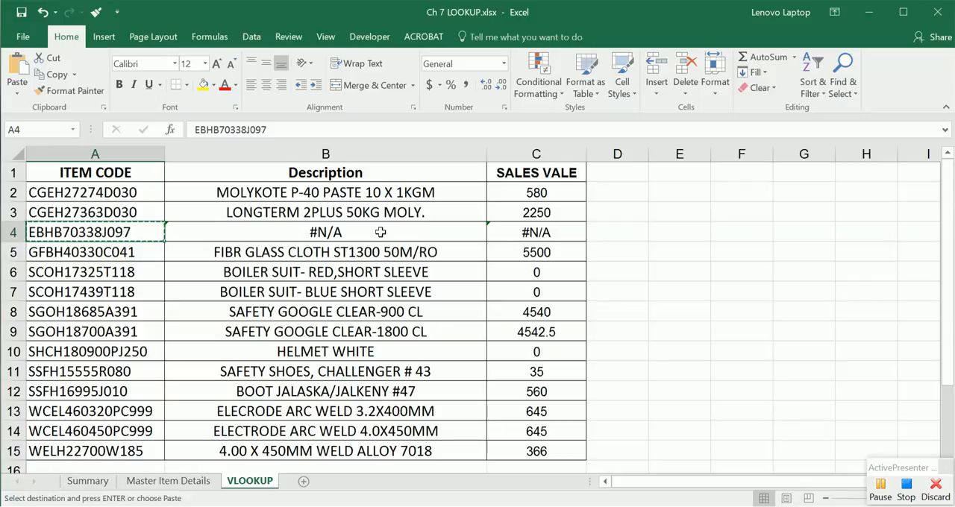
Step: Copy the formula range B2:C15 and paste it in place as values only, and undo the paste
{"action": "left_click", "coordinate": [406, 193]}
{"action": "left_click_drag", "start_coordinate": [406, 193], "coordinate": [507, 451]}
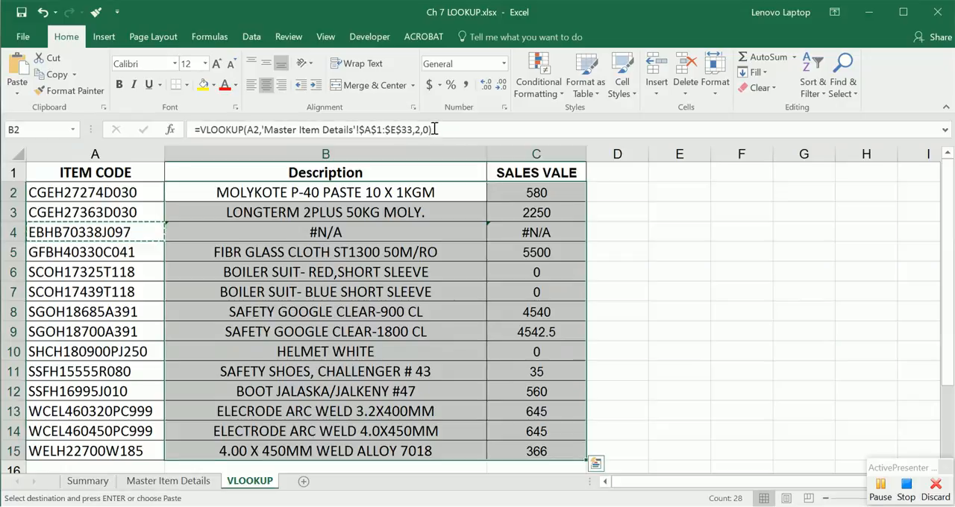
{"action": "key", "text": "Escape"}
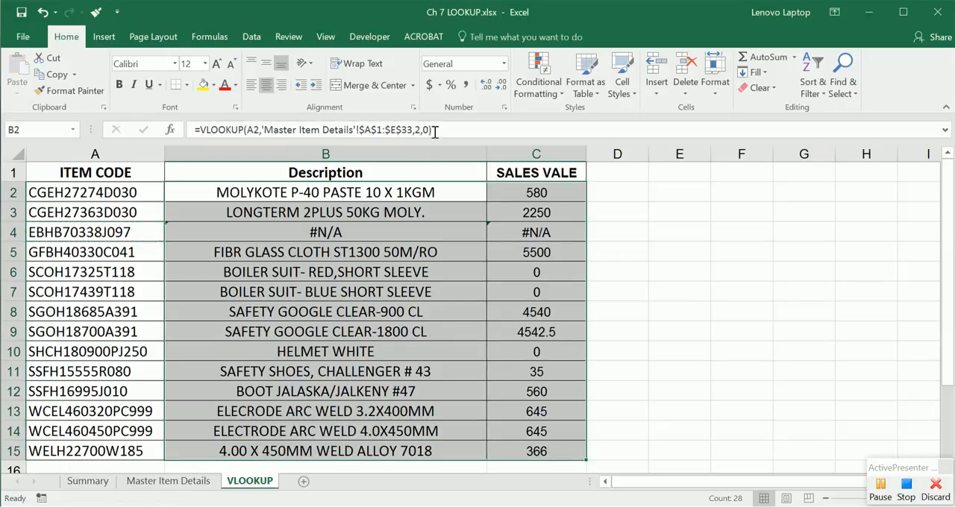
{"action": "right_click", "coordinate": [415, 191]}
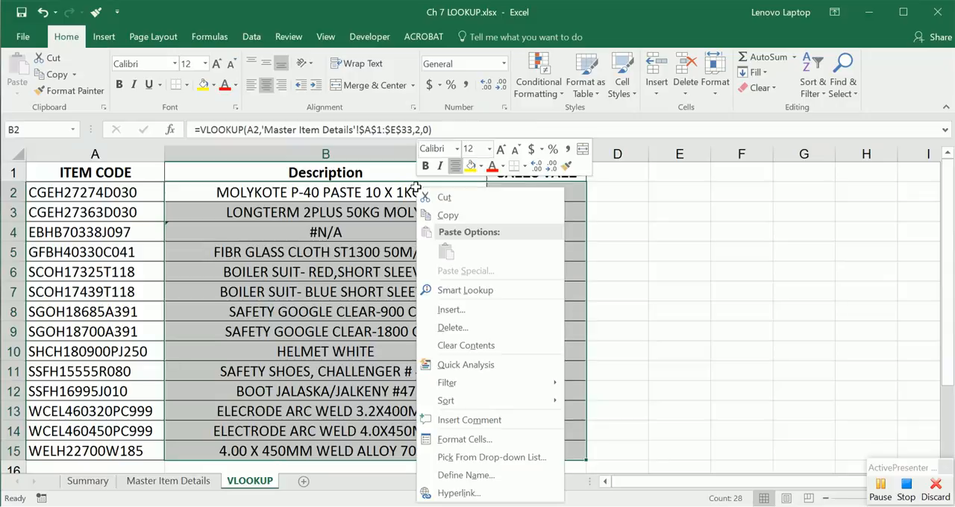
{"action": "left_click", "coordinate": [437, 216]}
{"action": "right_click", "coordinate": [431, 192]}
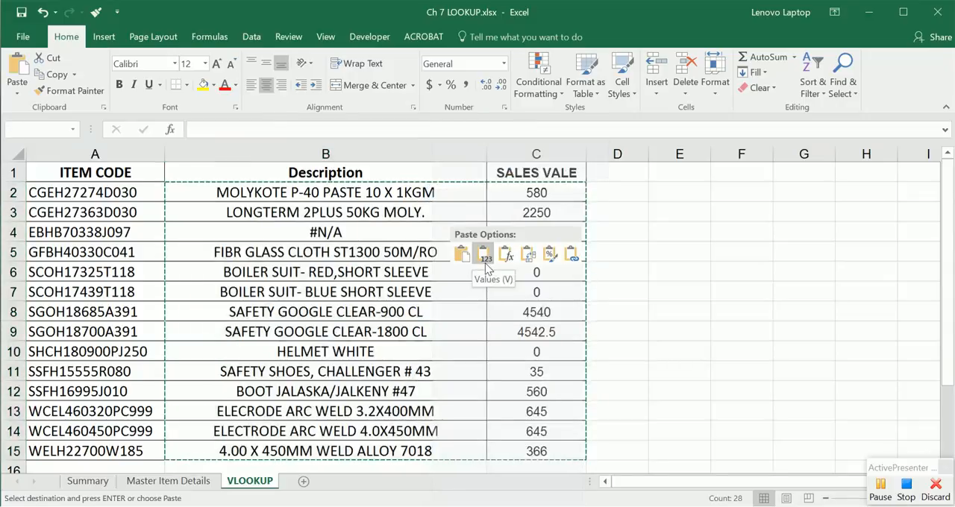
{"action": "left_click", "coordinate": [485, 259]}
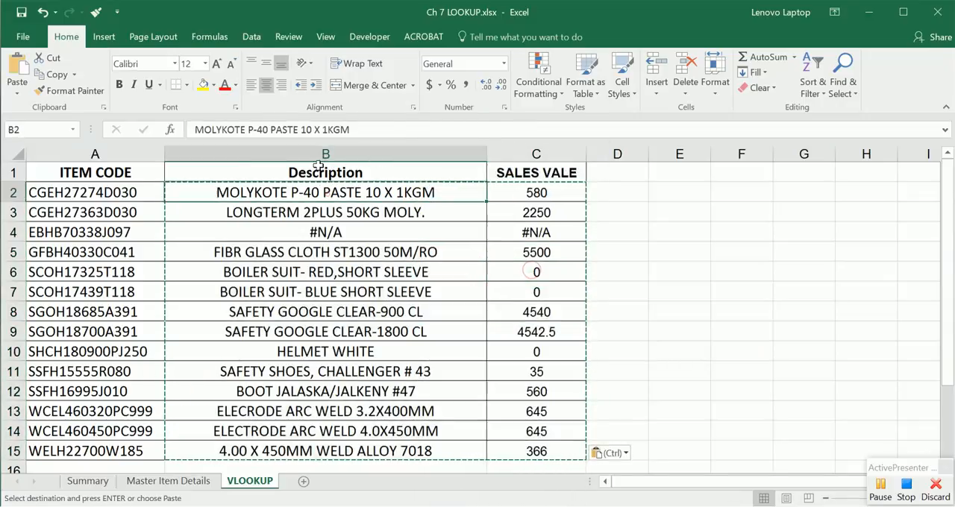
{"action": "key", "text": "Escape"}
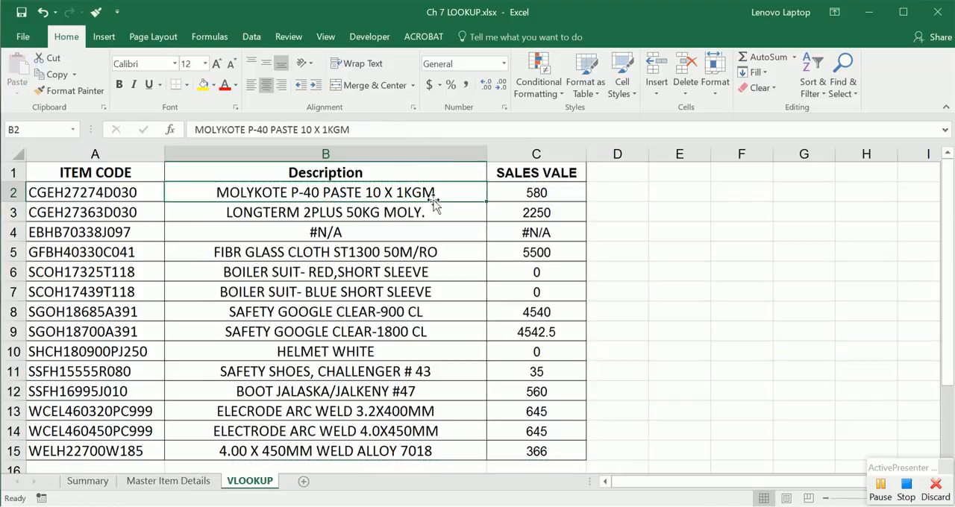
{"action": "key", "text": "ctrl+z"}
{"action": "left_click", "coordinate": [597, 234]}
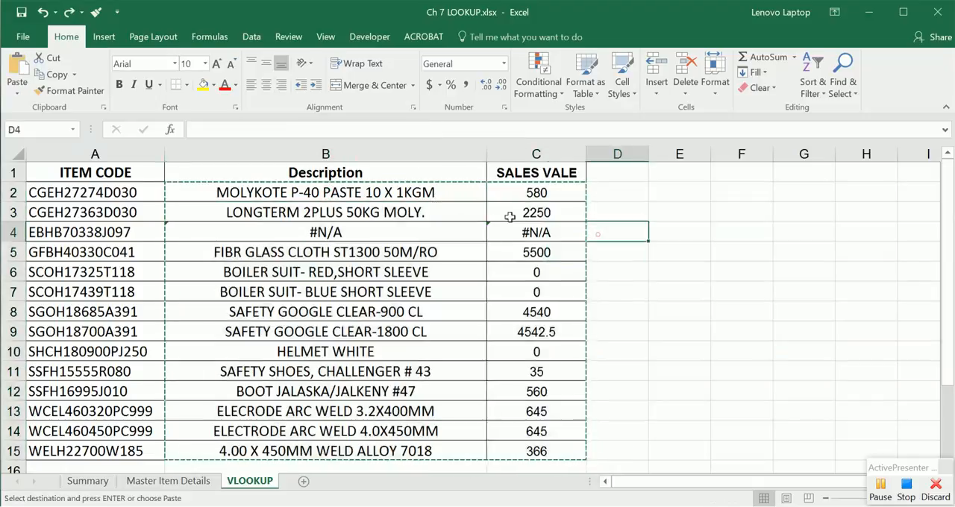
Step: Use Paste Special to convert the formulas in B2:C15 to values, and undo the conversion
{"action": "left_click_drag", "start_coordinate": [405, 193], "coordinate": [513, 445]}
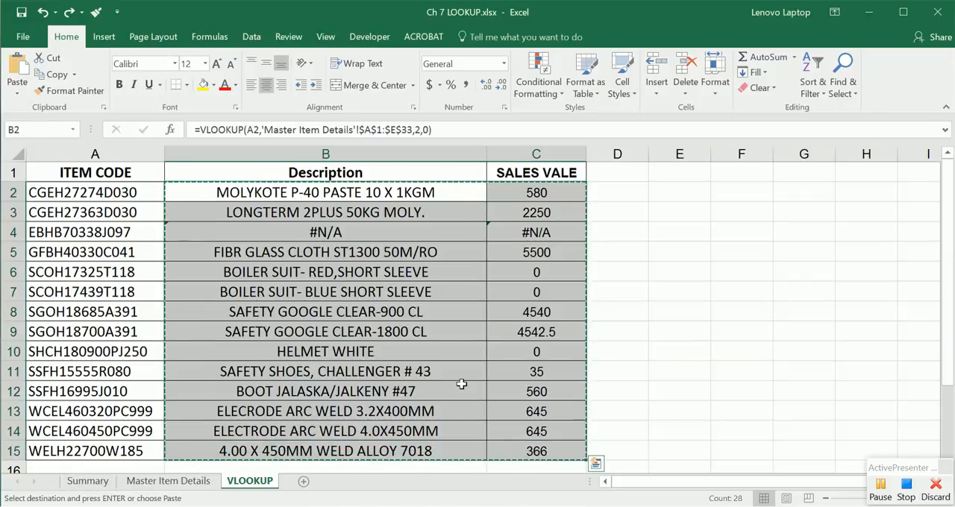
{"action": "key", "text": "alt+e"}
{"action": "key", "text": "s"}
{"action": "left_click", "coordinate": [193, 94]}
{"action": "key", "text": "Return"}
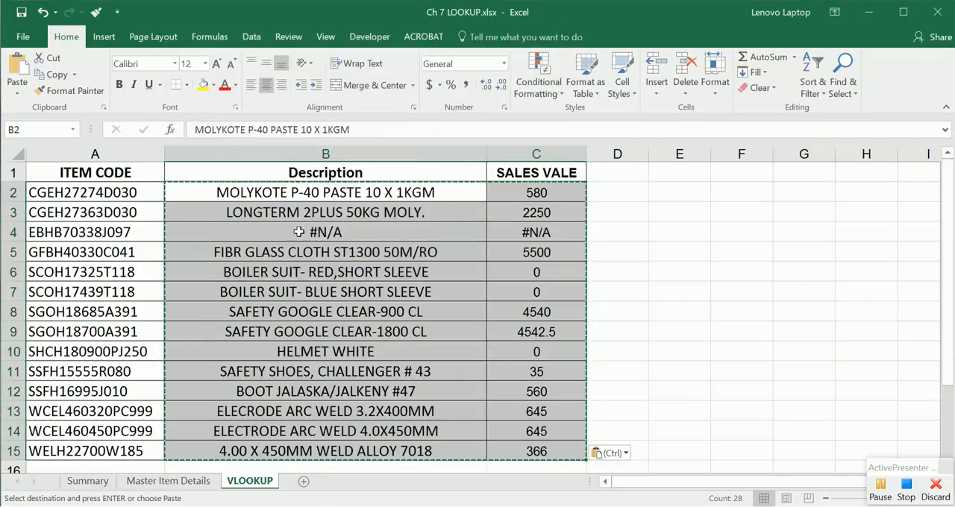
{"action": "left_click", "coordinate": [428, 307]}
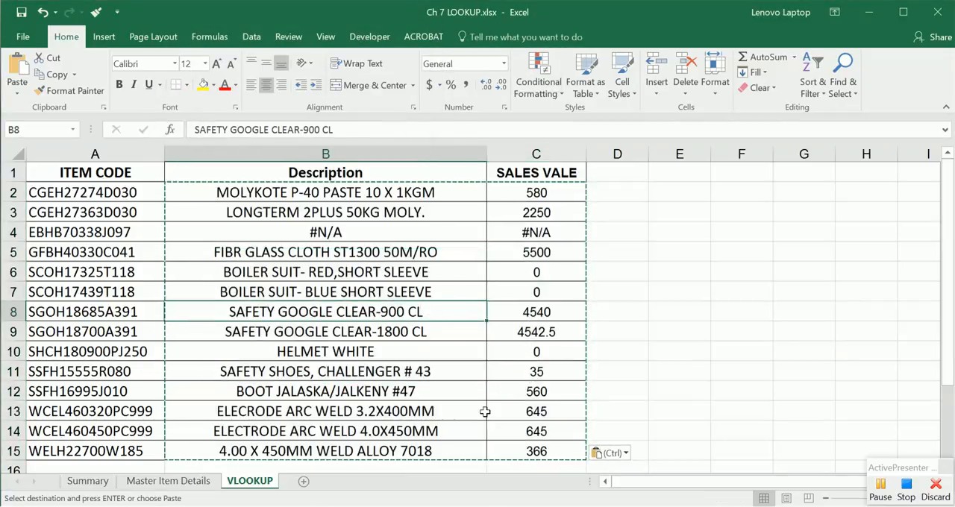
{"action": "key", "text": "ctrl+z"}
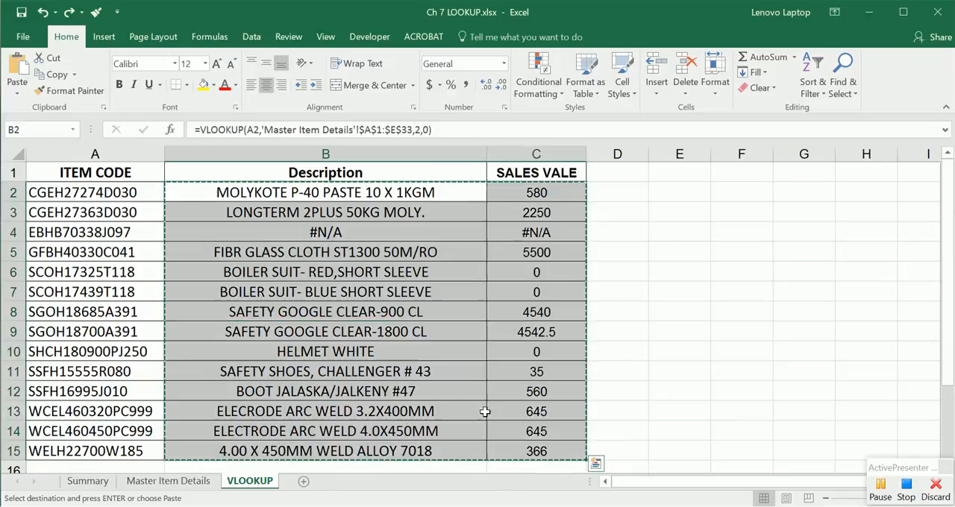
{"action": "left_click", "coordinate": [625, 312]}
Step: Replace the formulas in B2:C15 using Copy Here as Values Only on the same range, and check cells B2 and C2
{"action": "left_click_drag", "start_coordinate": [413, 193], "coordinate": [533, 451]}
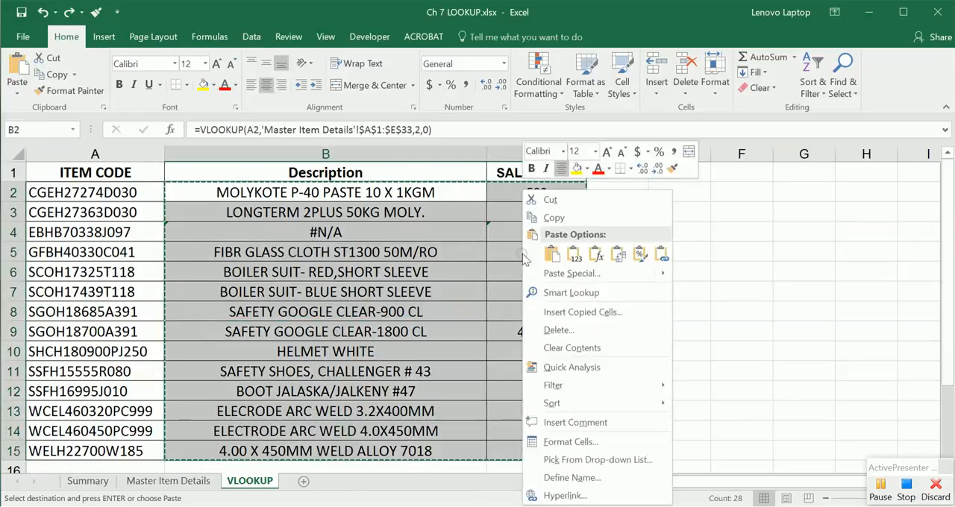
{"action": "left_click", "coordinate": [552, 218]}
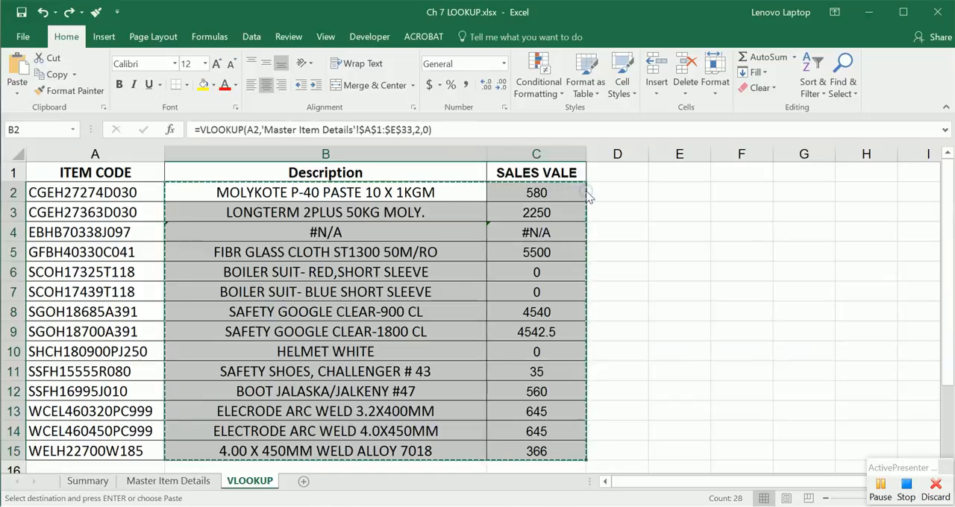
{"action": "mouse_move", "coordinate": [586, 192]}
{"action": "left_mouse_down"}
{"action": "mouse_move", "coordinate": [617, 214]}
{"action": "mouse_move", "coordinate": [582, 202]}
{"action": "mouse_move", "coordinate": [608, 198]}
{"action": "mouse_move", "coordinate": [582, 202]}
{"action": "left_mouse_up"}
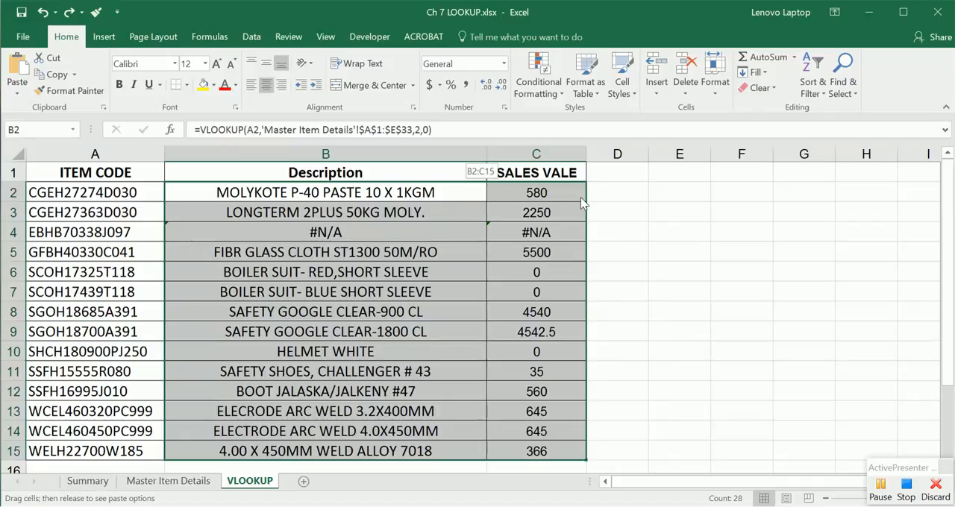
{"action": "left_click_drag", "start_coordinate": [583, 201], "coordinate": [583, 202]}
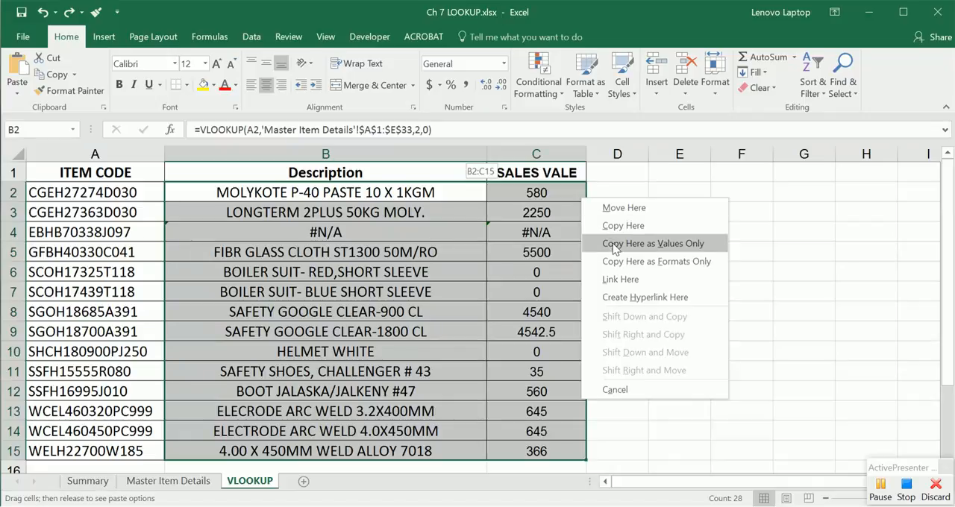
{"action": "left_click", "coordinate": [646, 248]}
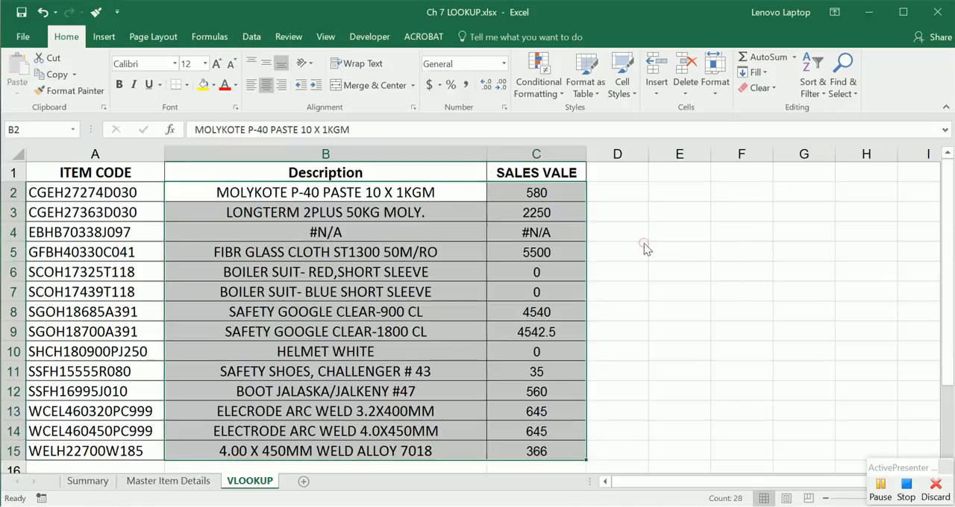
{"action": "left_click", "coordinate": [403, 193]}
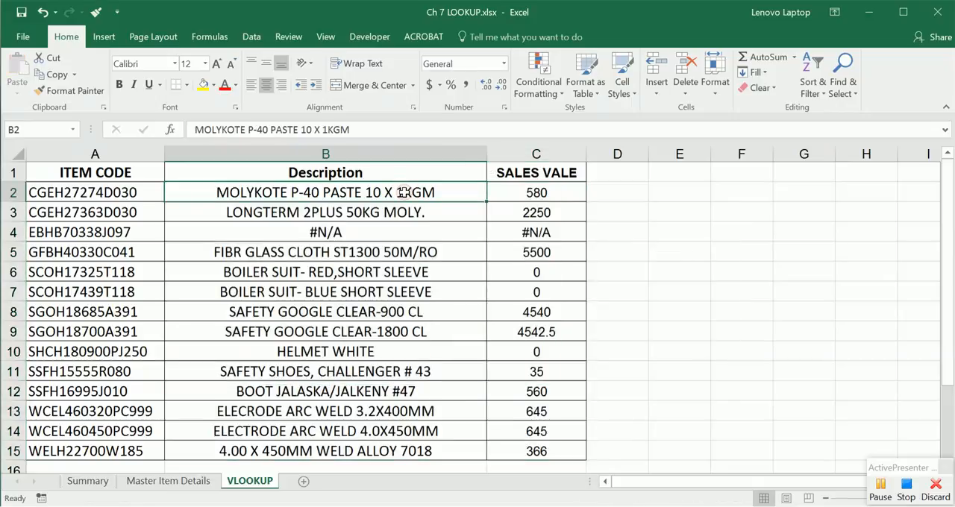
{"action": "left_click", "coordinate": [544, 194]}
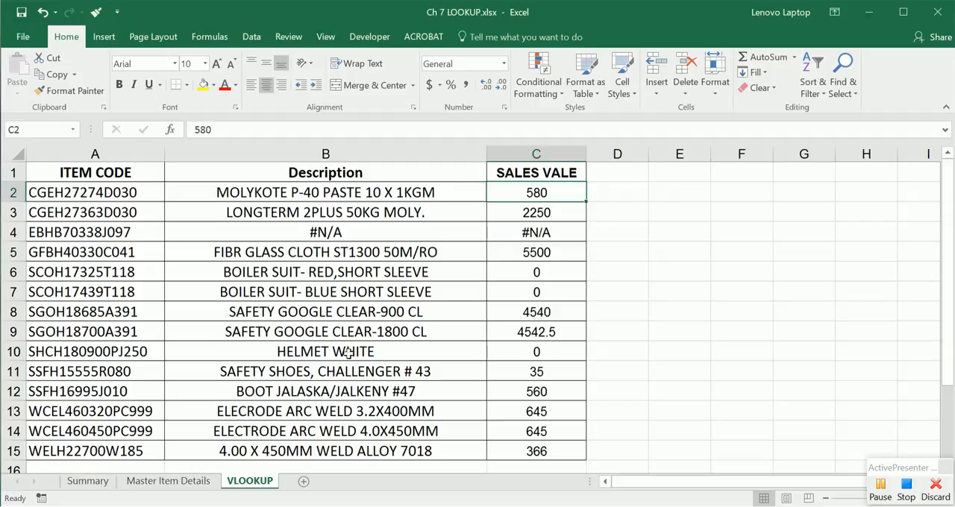
Step: Review the VLOOKUP arguments and points to note on the Summary sheet, and return to the VLOOKUP sheet
{"action": "left_click", "coordinate": [88, 483]}
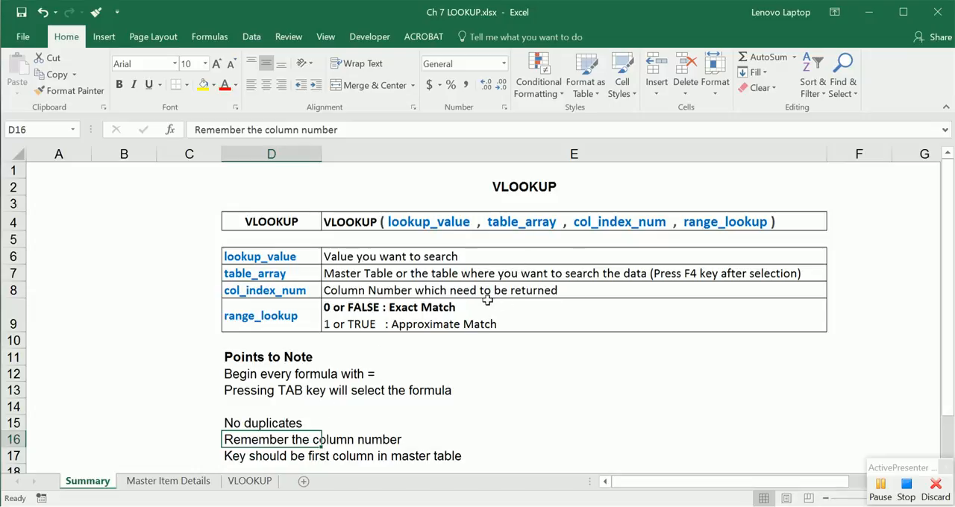
{"action": "left_click", "coordinate": [251, 481]}
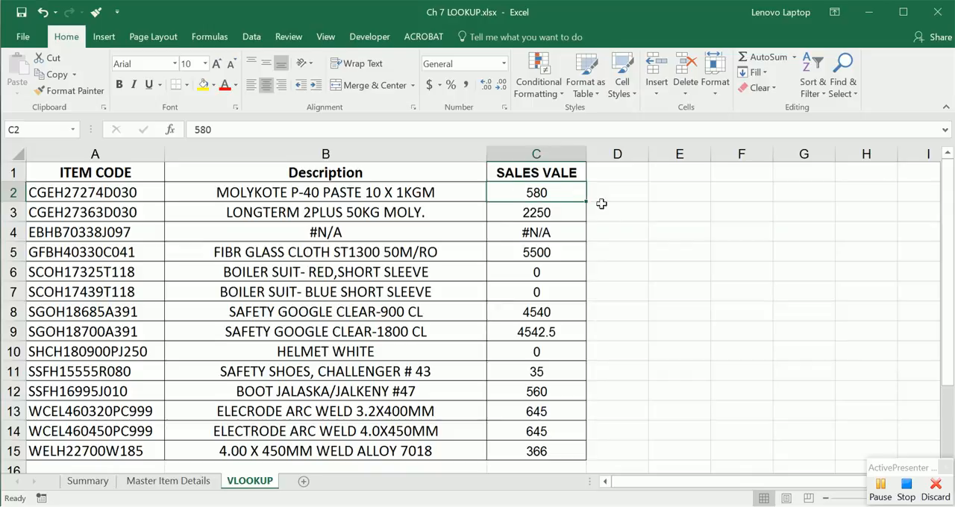
{"action": "left_click", "coordinate": [905, 493]}
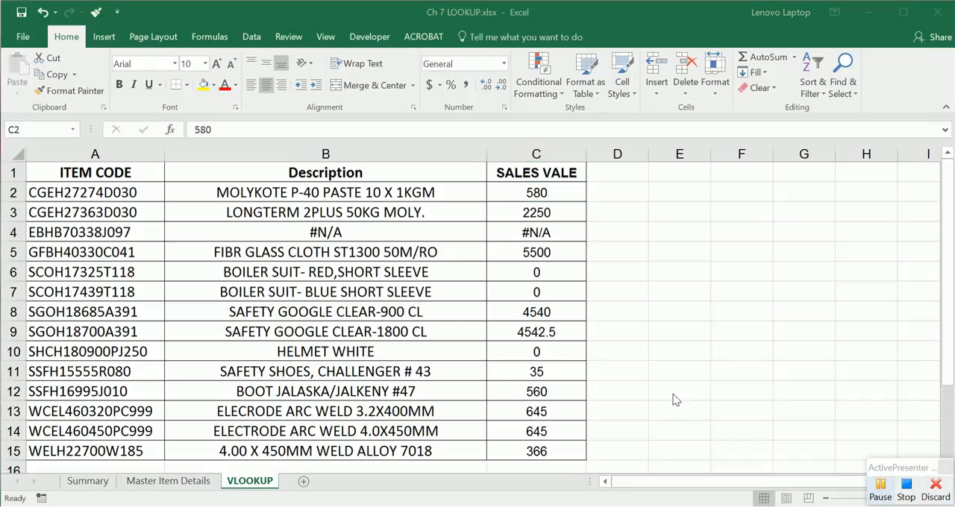